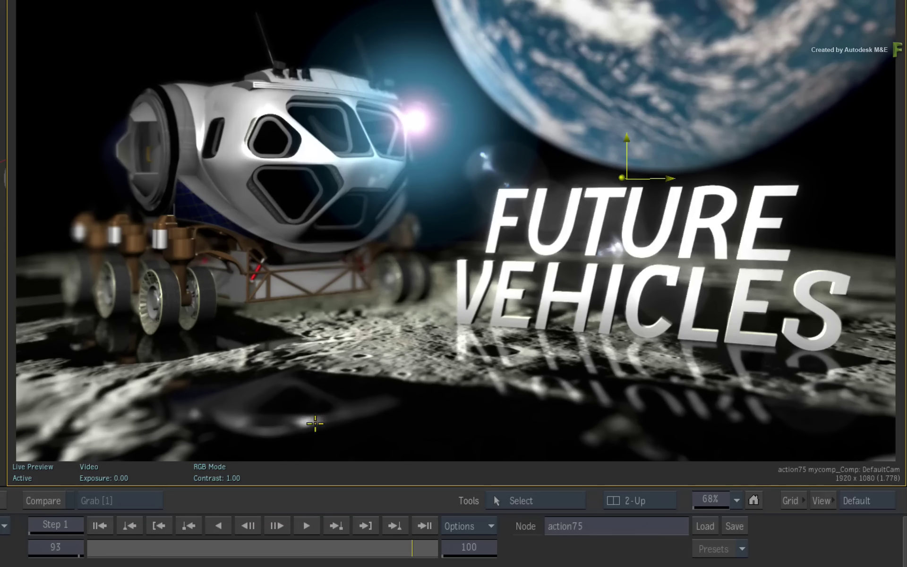
Scrub back through the rover shot and compare its 3D view with the Live Preview.
{"action": "left_click_drag", "start_coordinate": [411, 550], "coordinate": [232, 548]}
{"action": "key", "text": "3"}
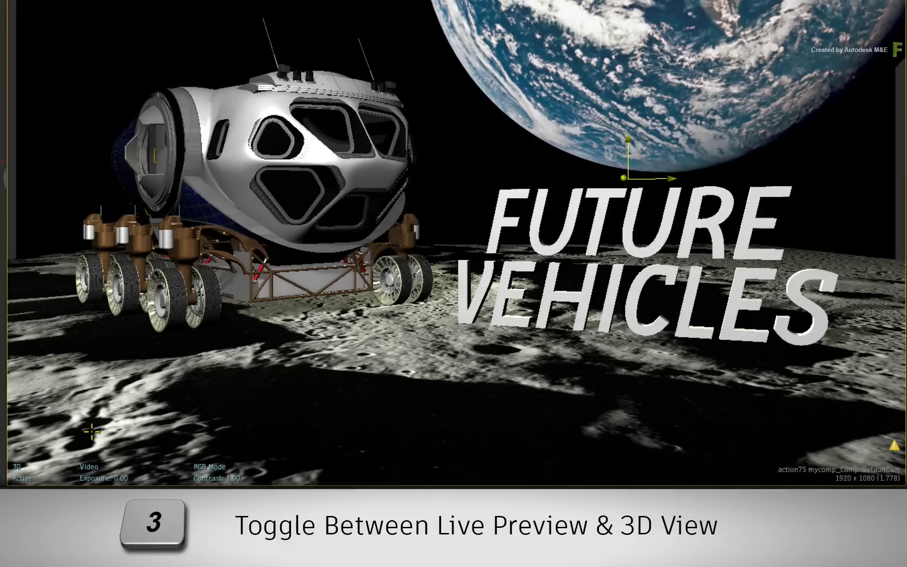
{"action": "key", "text": "3"}
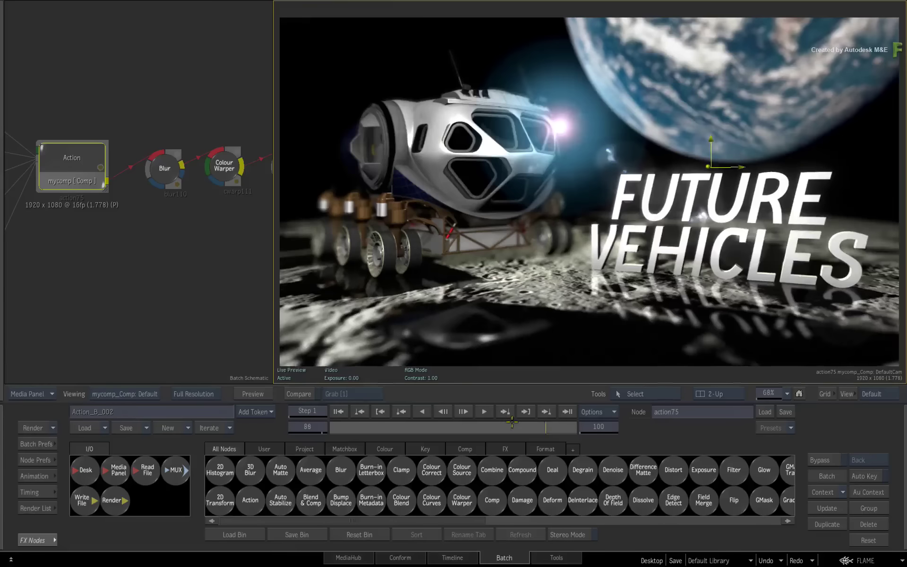
{"action": "left_click", "coordinate": [463, 412]}
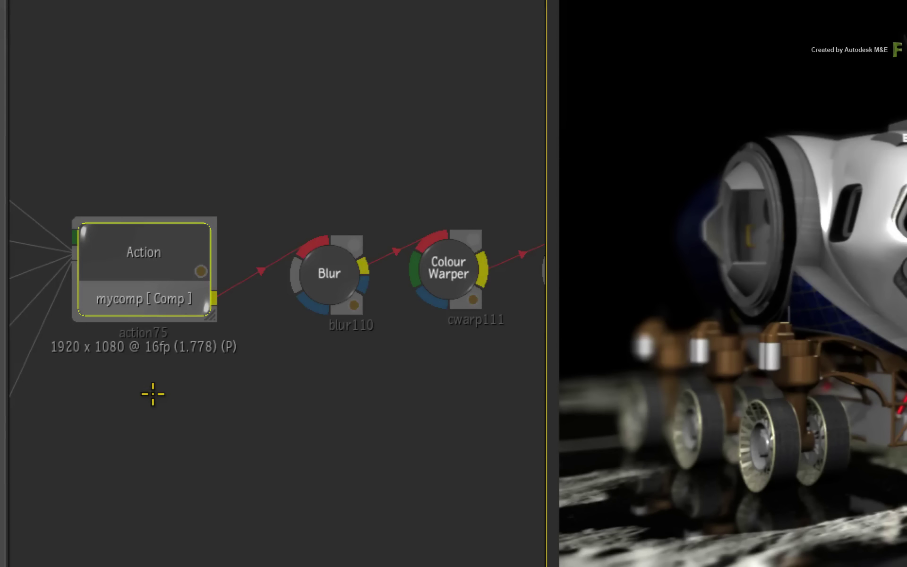
Open the Action node's Output settings from the Batch schematic and browse its render pass list.
{"action": "left_click_drag", "start_coordinate": [213, 297], "coordinate": [309, 239]}
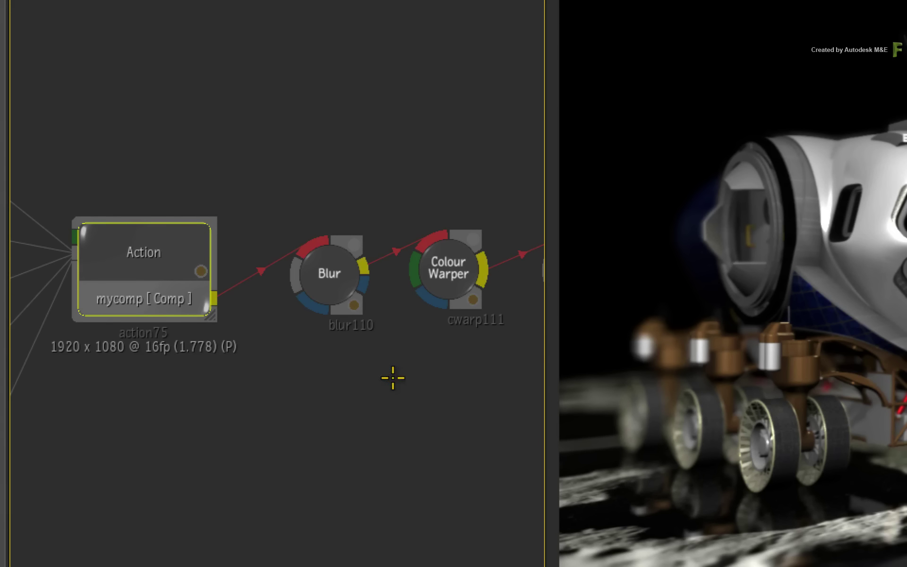
{"action": "left_click_drag", "start_coordinate": [417, 468], "coordinate": [217, 464]}
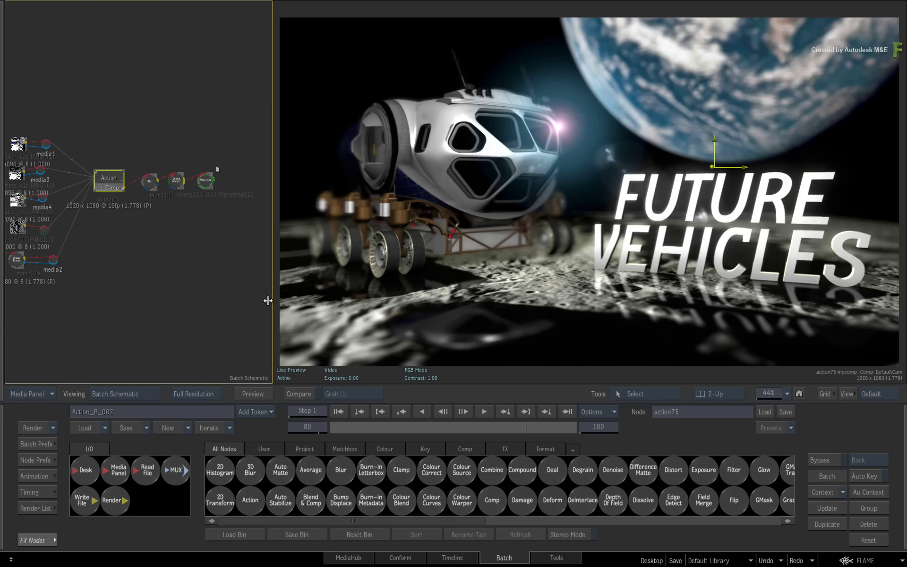
{"action": "left_click", "coordinate": [787, 394]}
{"action": "left_click", "coordinate": [783, 371]}
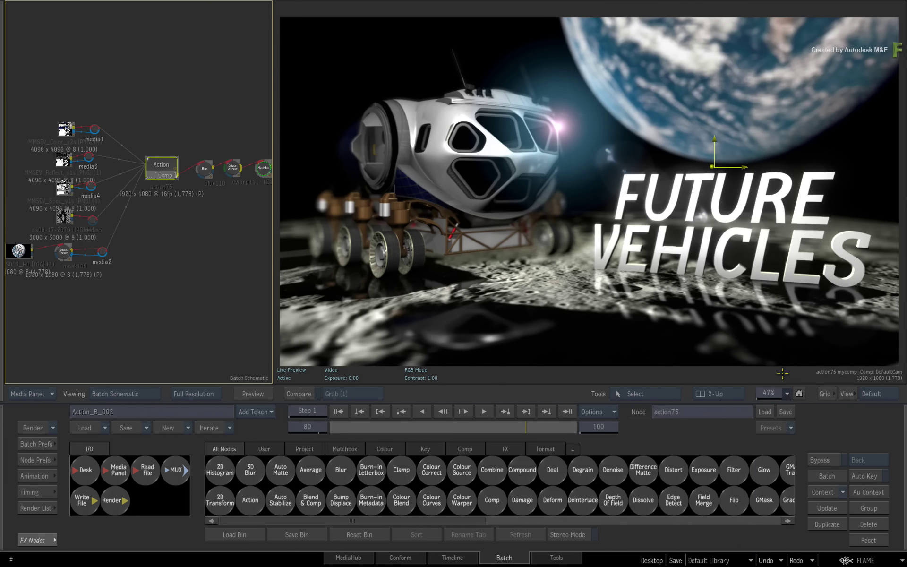
{"action": "left_click", "coordinate": [787, 394]}
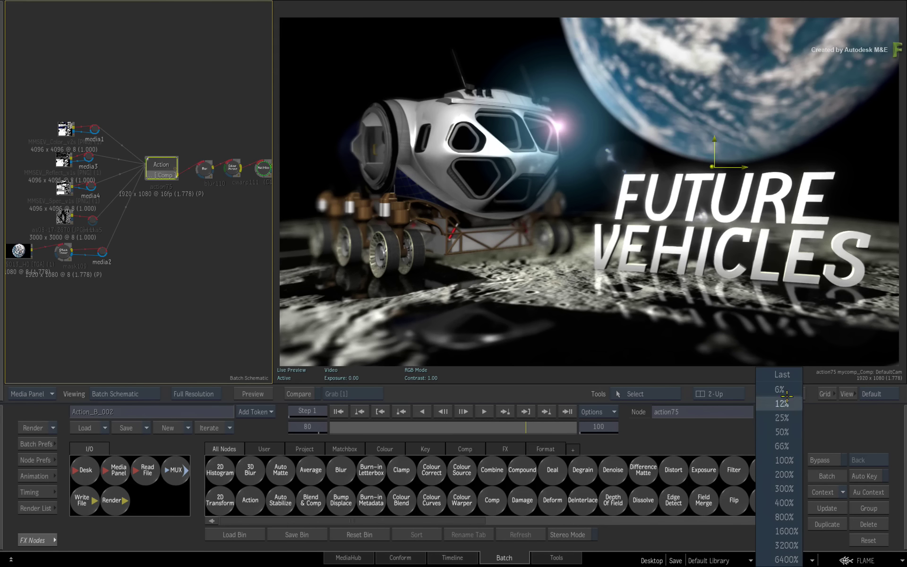
{"action": "left_click", "coordinate": [784, 460]}
{"action": "left_click_drag", "start_coordinate": [176, 268], "coordinate": [75, 294]}
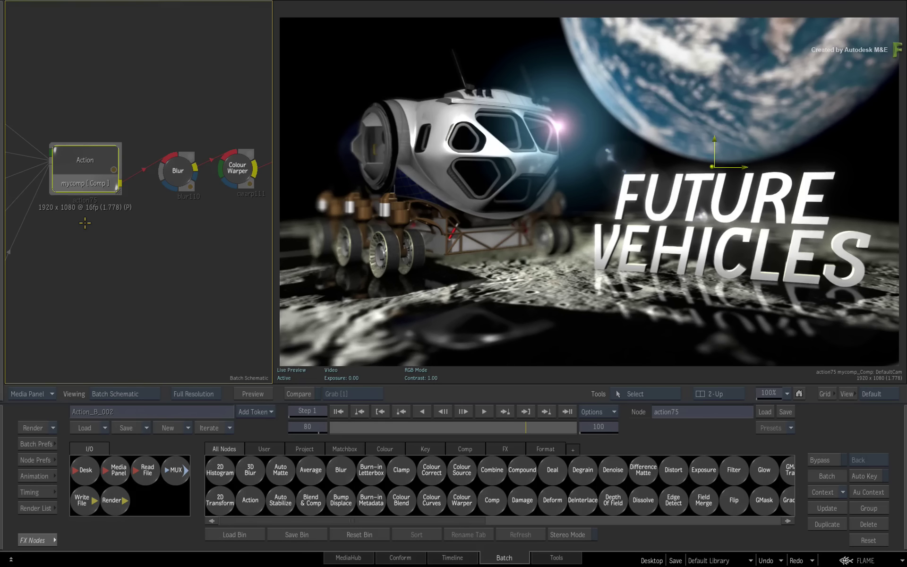
{"action": "double_click", "coordinate": [102, 155]}
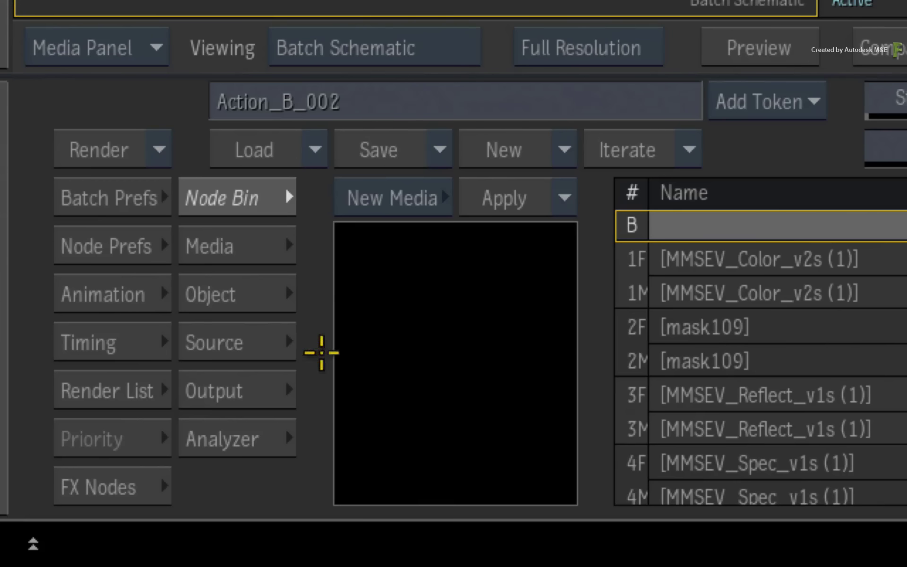
{"action": "left_click", "coordinate": [267, 388]}
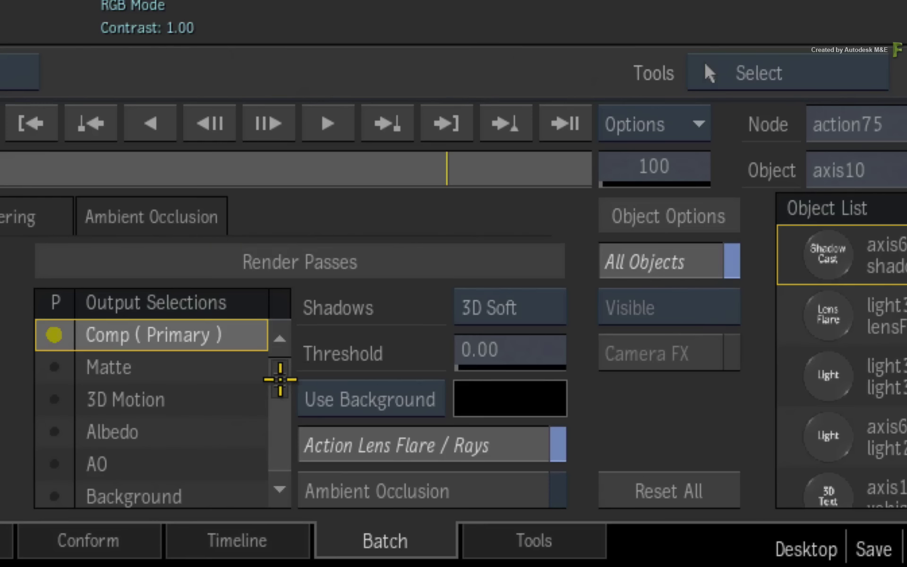
{"action": "left_click_drag", "start_coordinate": [278, 376], "coordinate": [265, 345]}
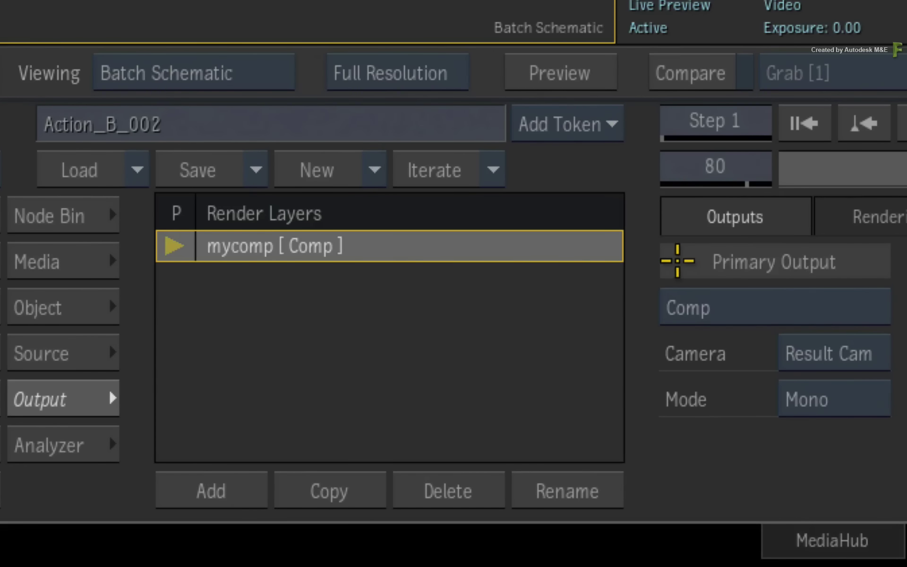
Add two render layers to the Action node and set output2's primary output to Matte.
{"action": "left_click", "coordinate": [217, 491]}
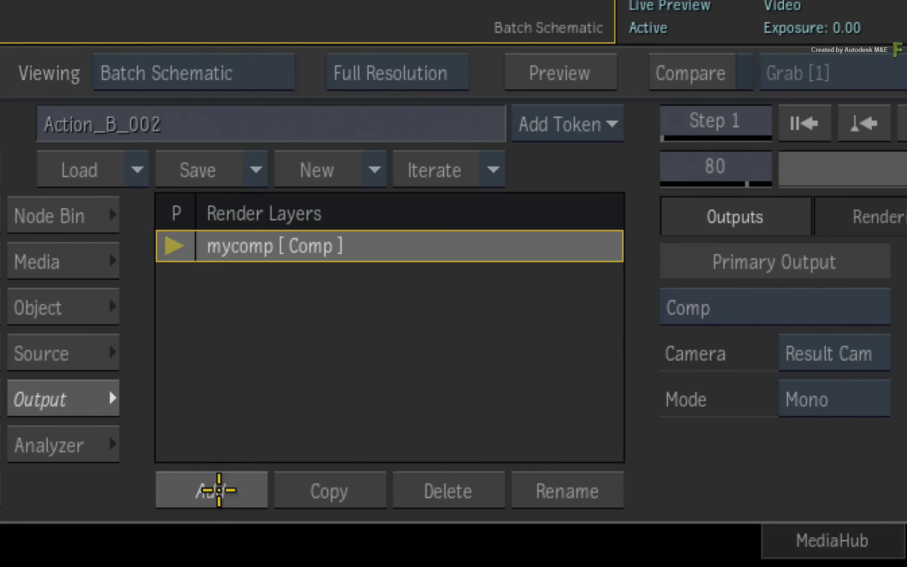
{"action": "left_click", "coordinate": [217, 492]}
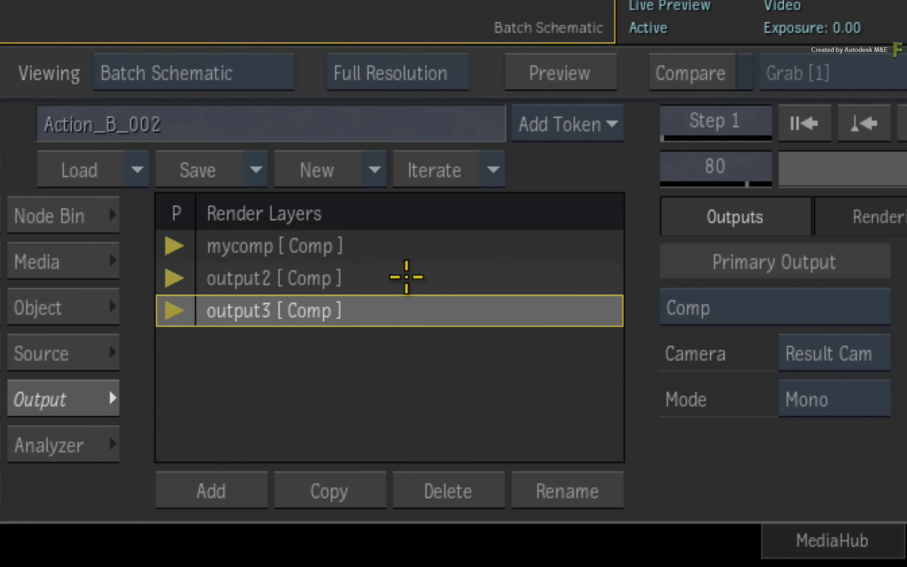
{"action": "left_click", "coordinate": [407, 278]}
{"action": "left_click", "coordinate": [745, 299]}
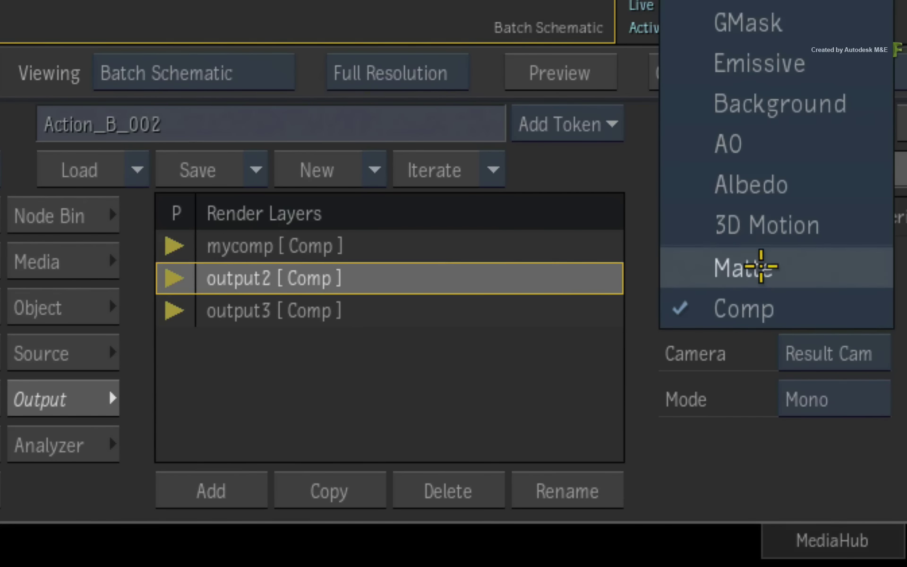
{"action": "left_click", "coordinate": [751, 268]}
Set the primary output of render layer output3 to Z-Depth.
{"action": "left_click", "coordinate": [515, 312]}
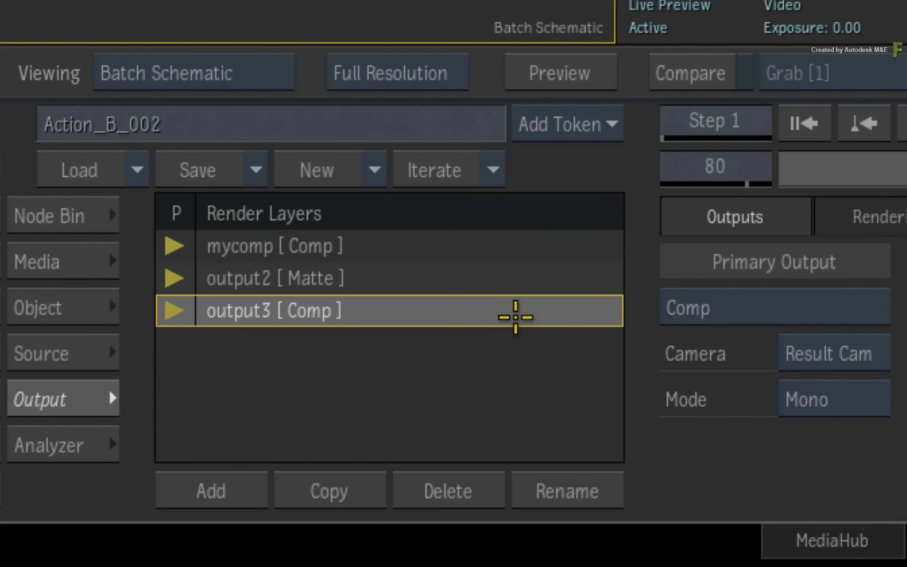
{"action": "left_click", "coordinate": [806, 305]}
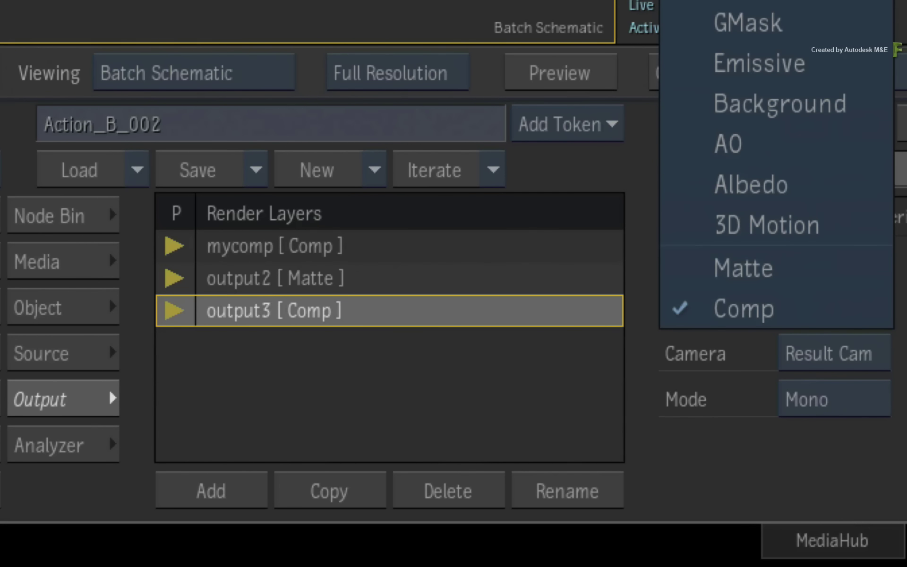
{"action": "left_click", "coordinate": [756, 1]}
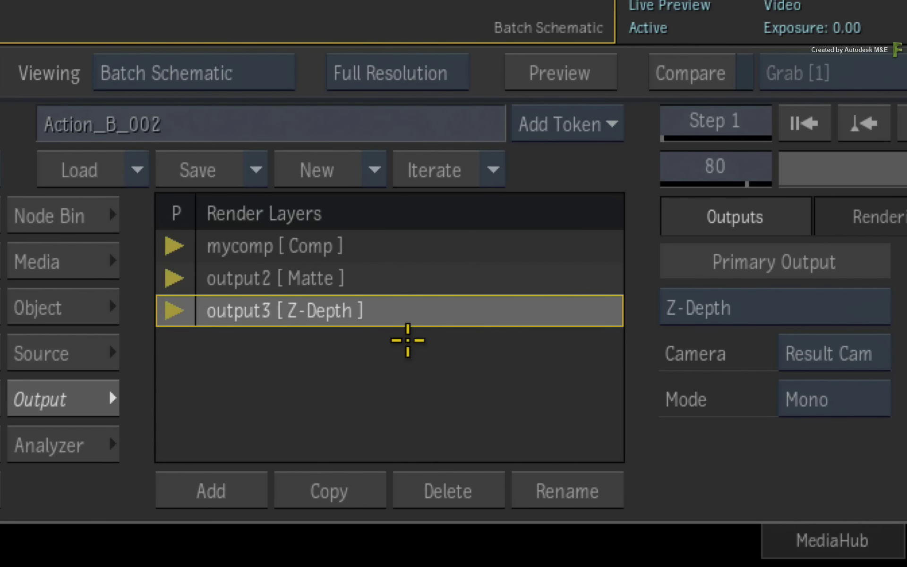
Review the settings of each render layer and enable All Objects for the Z-Depth layer.
{"action": "left_click", "coordinate": [416, 279]}
{"action": "left_click", "coordinate": [437, 245]}
{"action": "left_click", "coordinate": [435, 275]}
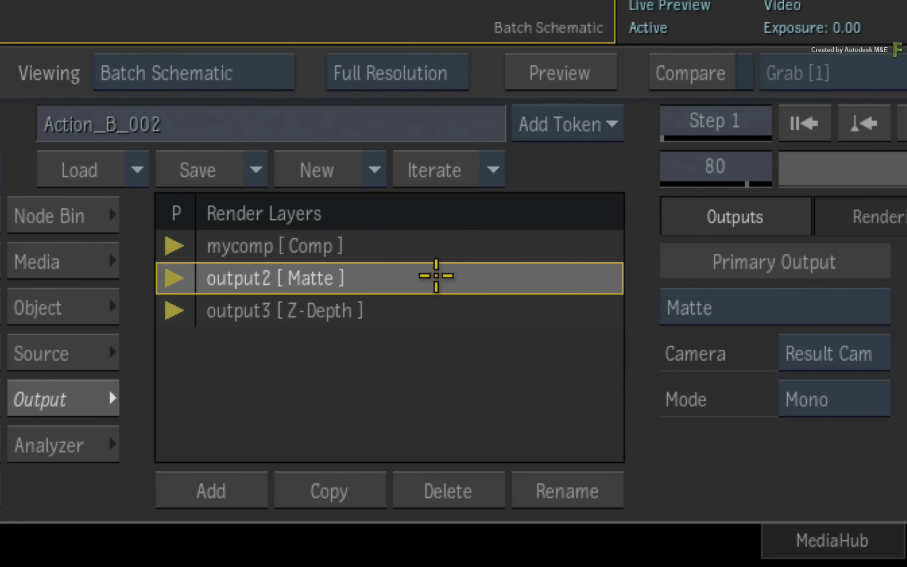
{"action": "left_click", "coordinate": [434, 309]}
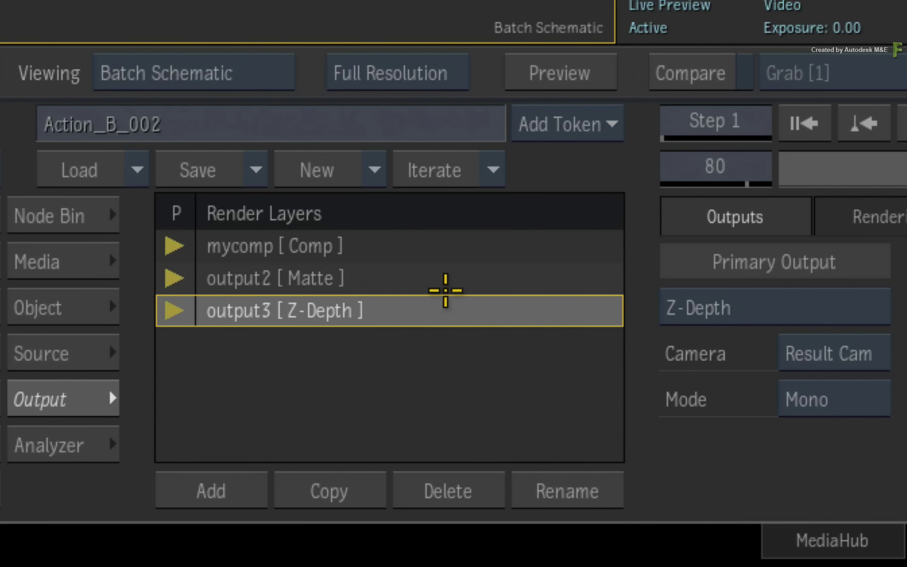
{"action": "left_click", "coordinate": [452, 281]}
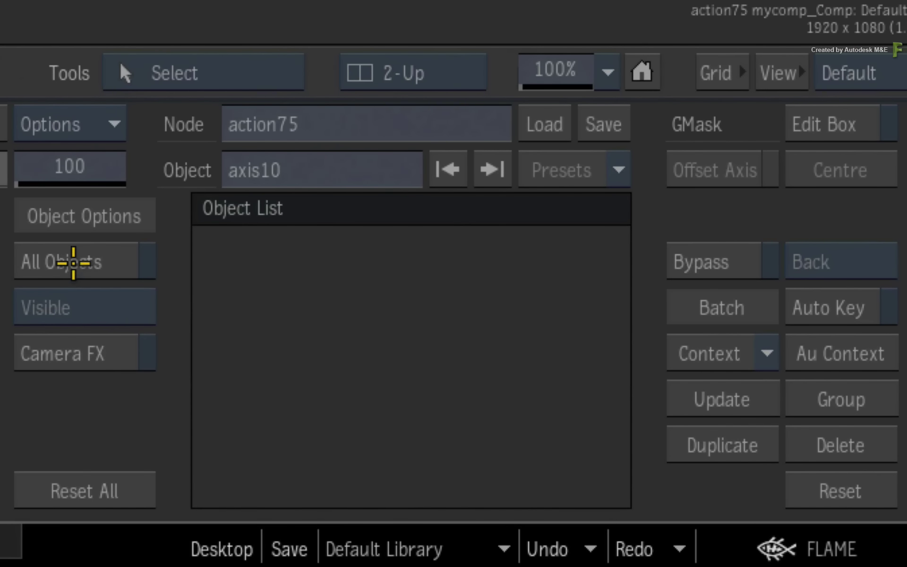
{"action": "left_click", "coordinate": [75, 261]}
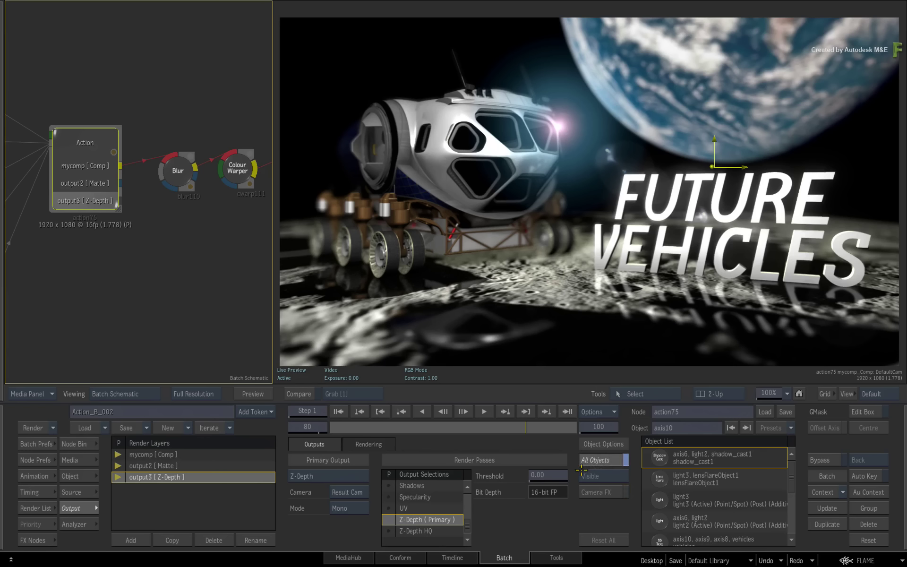
Go through the Comp, Matte and Z-Depth render layers to compare their output options and render passes.
{"action": "left_click", "coordinate": [201, 466]}
{"action": "left_click", "coordinate": [206, 455]}
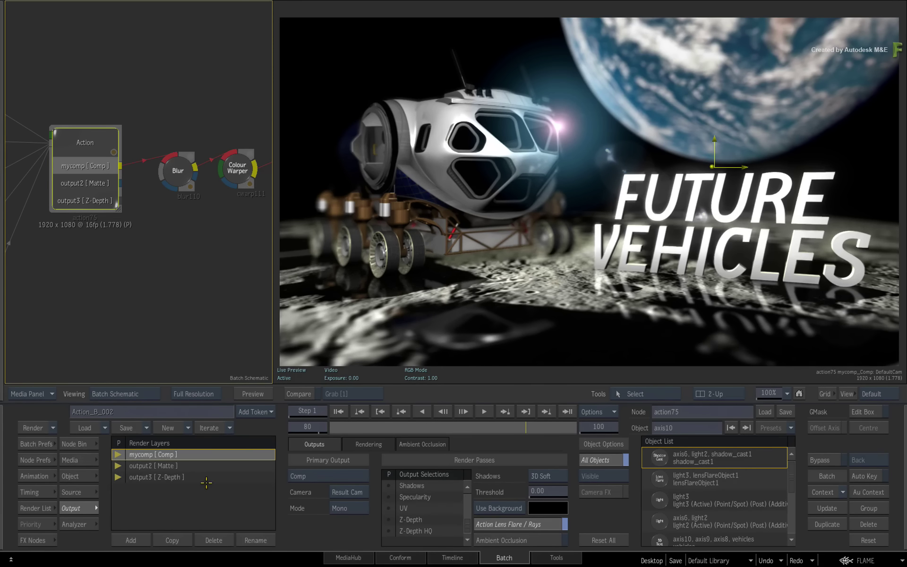
{"action": "left_click", "coordinate": [208, 466]}
{"action": "left_click", "coordinate": [211, 477]}
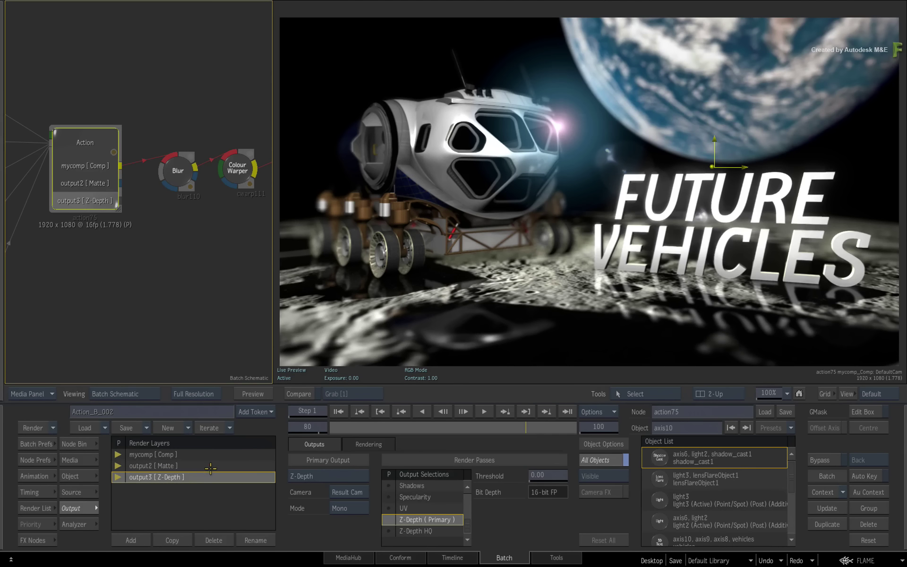
{"action": "left_click", "coordinate": [211, 467]}
{"action": "left_click", "coordinate": [217, 455]}
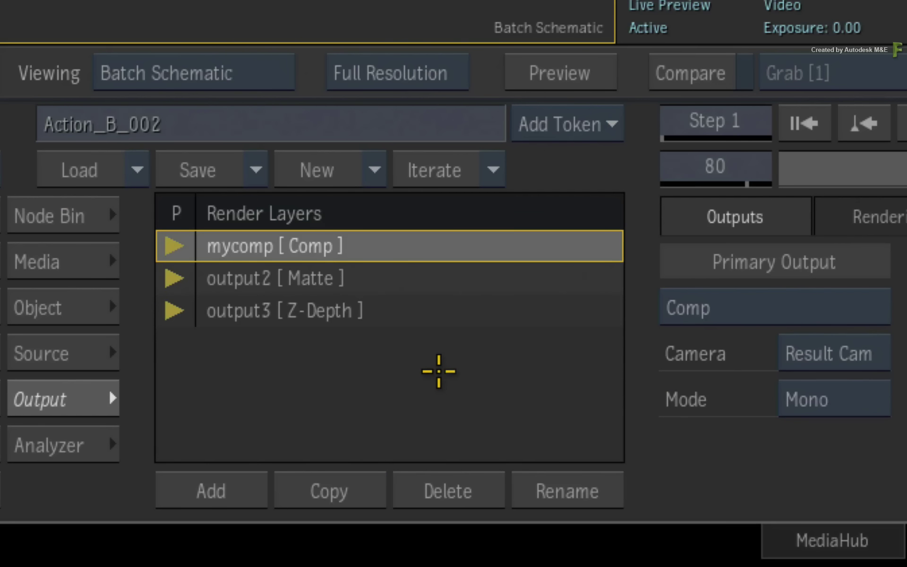
Delete the Matte and Z-Depth render layers, keeping only the mycomp layer.
{"action": "left_click", "coordinate": [458, 286]}
{"action": "left_click", "coordinate": [466, 486]}
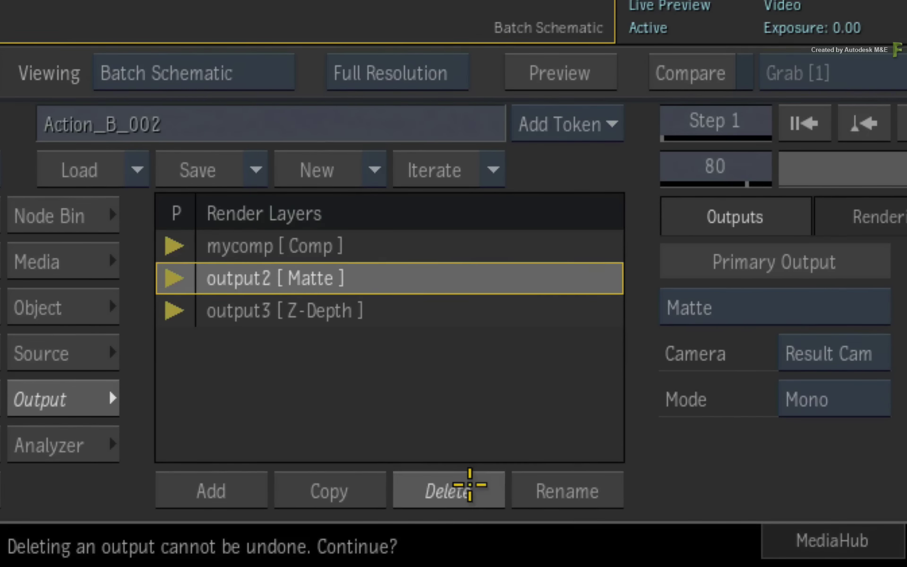
{"action": "left_click", "coordinate": [483, 477]}
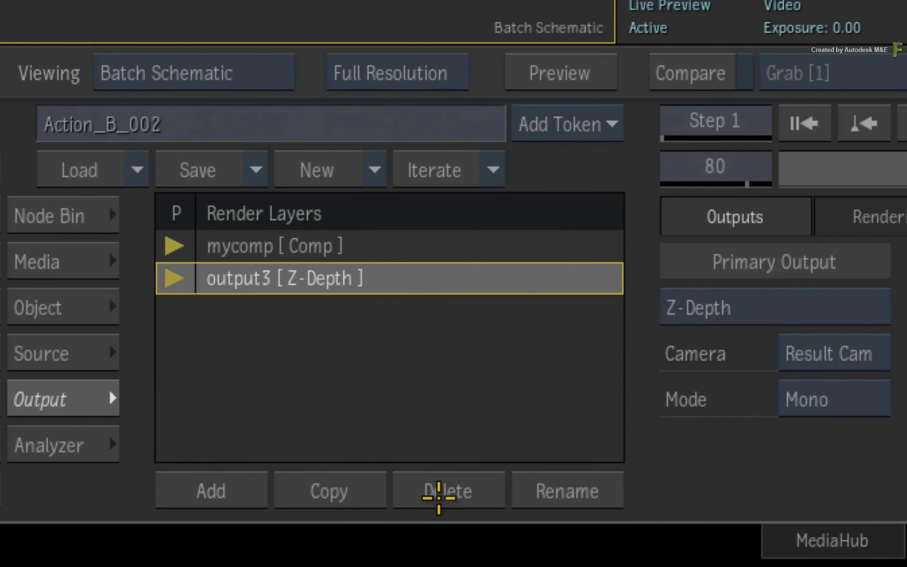
{"action": "left_click", "coordinate": [437, 503]}
{"action": "left_click", "coordinate": [456, 479]}
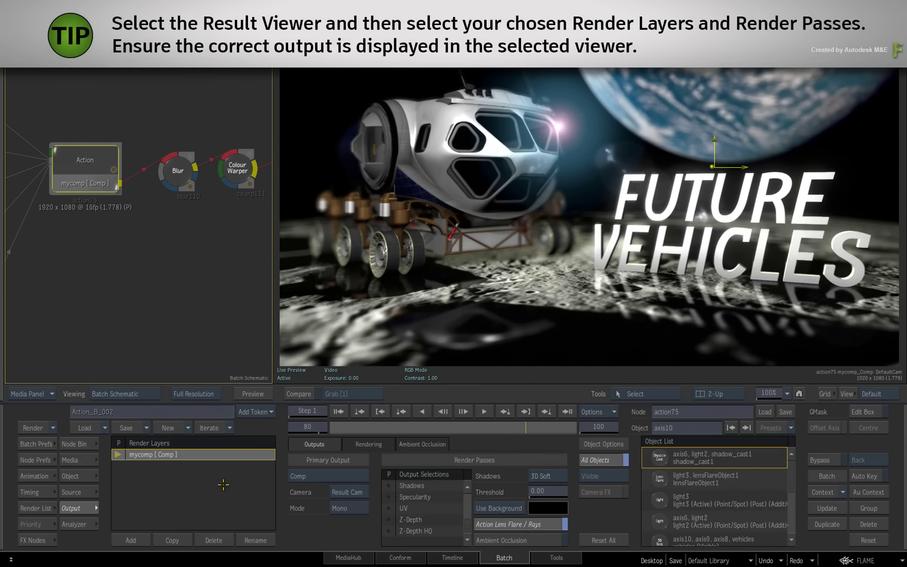
Make the result viewer active and choose Comp as the primary output of the mycomp layer.
{"action": "left_click", "coordinate": [568, 305]}
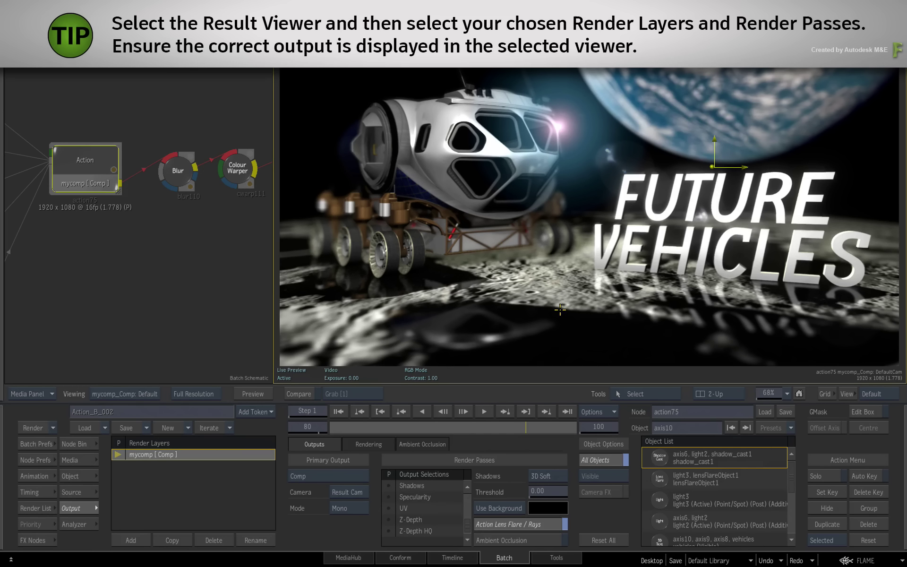
{"action": "key", "text": "shift+i"}
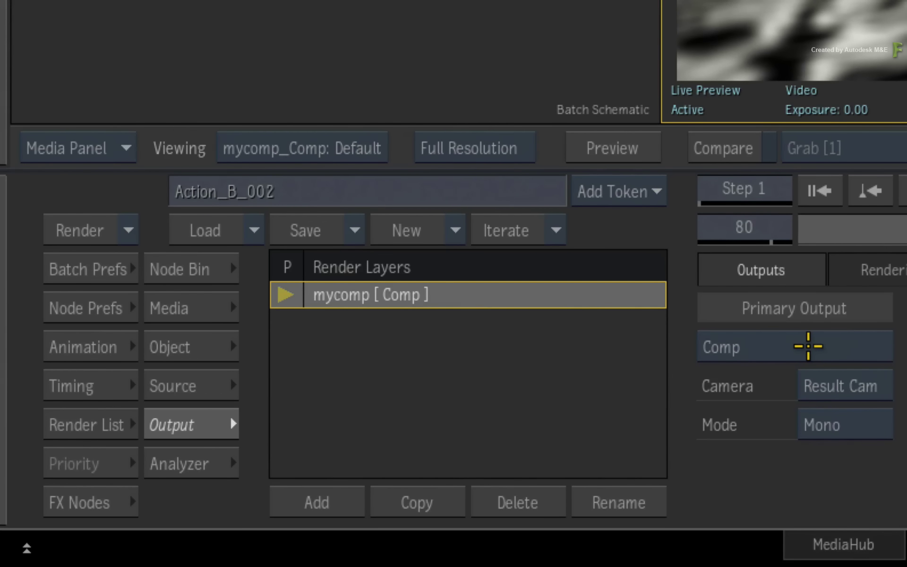
{"action": "left_click", "coordinate": [812, 345]}
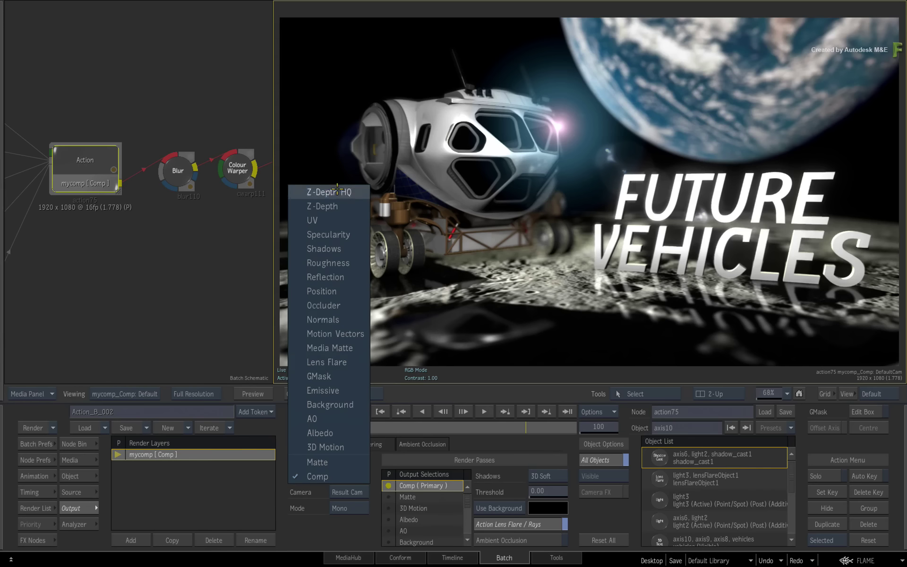
{"action": "left_click", "coordinate": [343, 476]}
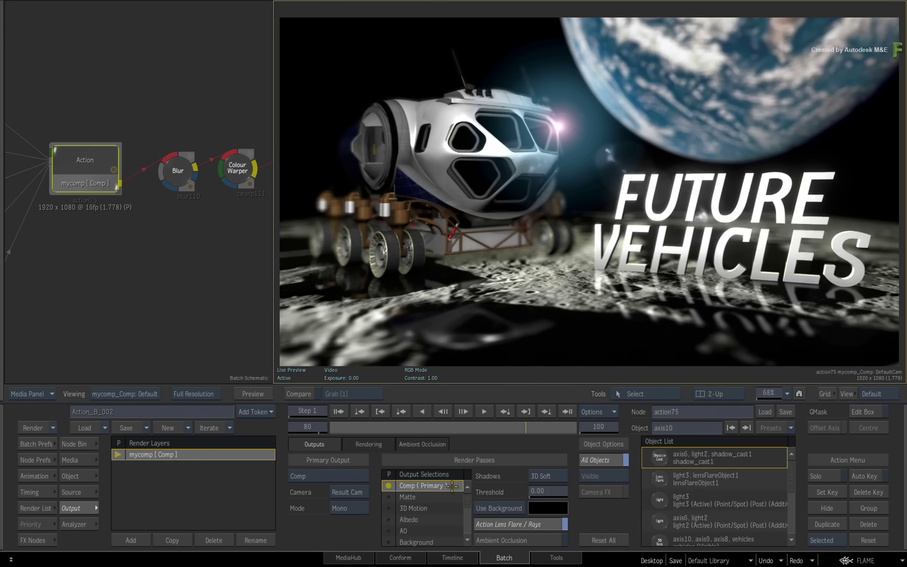
Go through the mycomp layer's available render passes one by one from Matte onward, examining each pass's image and its options.
{"action": "left_click", "coordinate": [440, 497]}
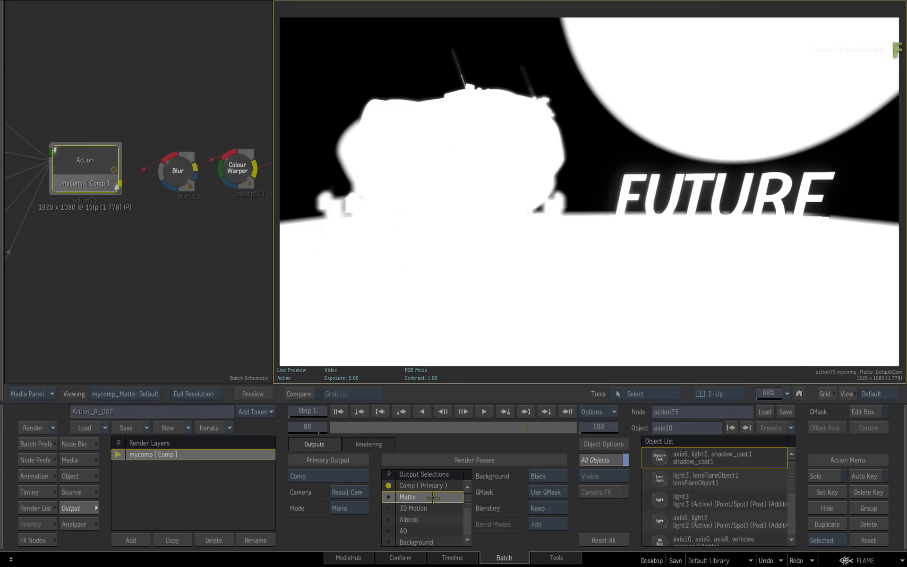
{"action": "left_click", "coordinate": [432, 508]}
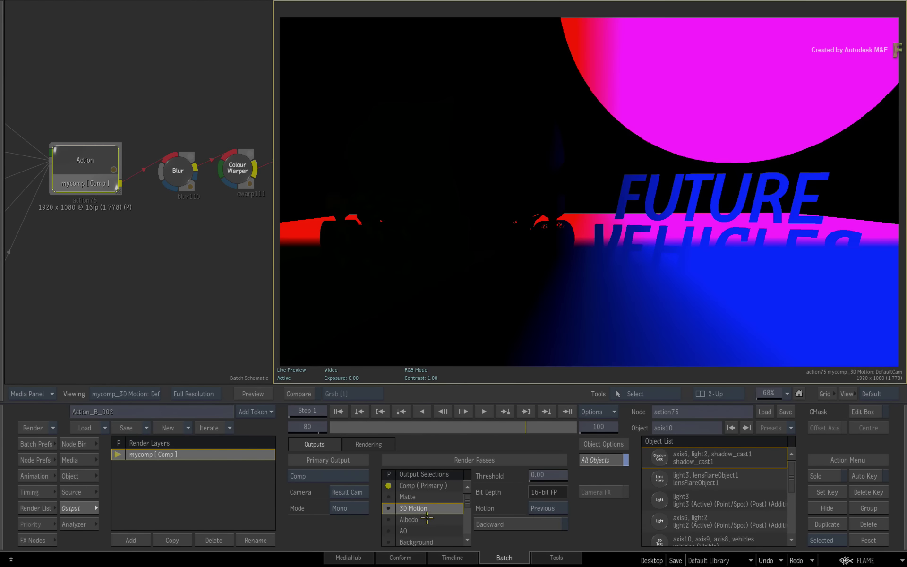
{"action": "left_click", "coordinate": [427, 519]}
{"action": "left_click", "coordinate": [427, 530]}
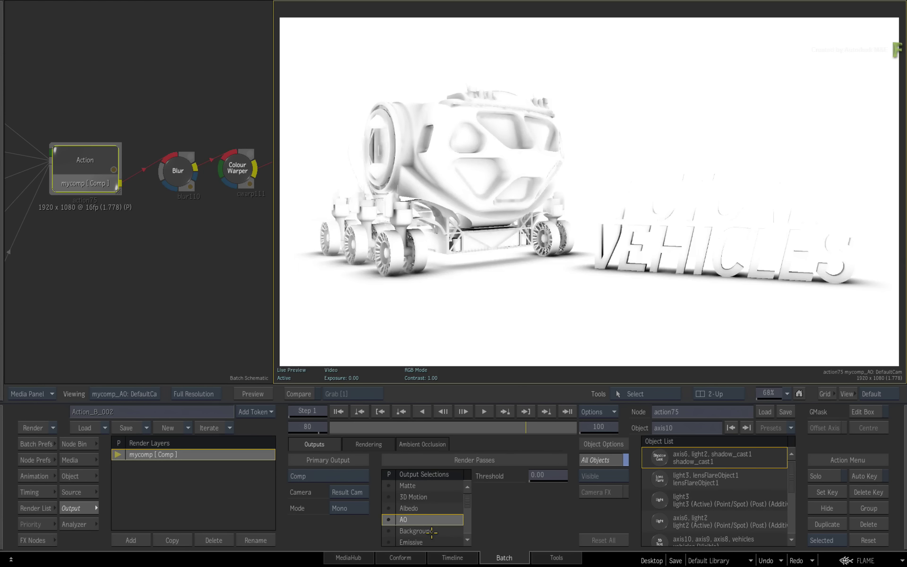
{"action": "left_click", "coordinate": [432, 532]}
{"action": "left_click", "coordinate": [432, 531]}
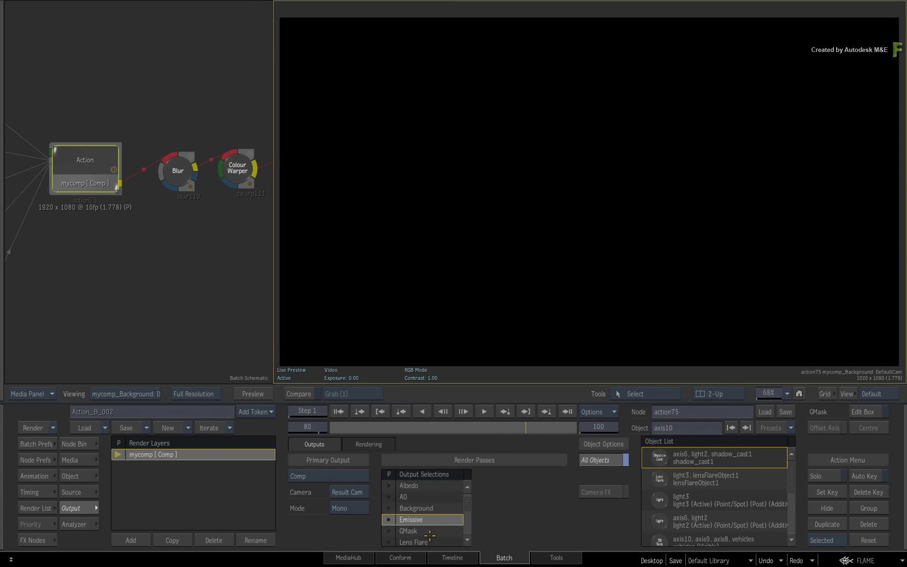
{"action": "left_click", "coordinate": [430, 533]}
{"action": "left_click", "coordinate": [429, 532]}
{"action": "left_click", "coordinate": [428, 531]}
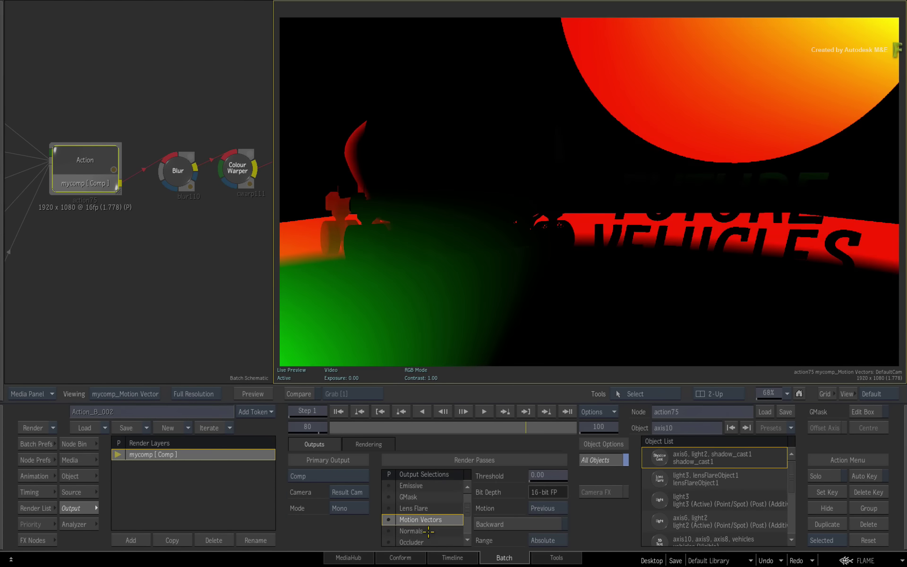
{"action": "left_click", "coordinate": [428, 531]}
{"action": "left_click", "coordinate": [429, 531]}
{"action": "left_click", "coordinate": [430, 532]}
{"action": "left_click", "coordinate": [432, 533]}
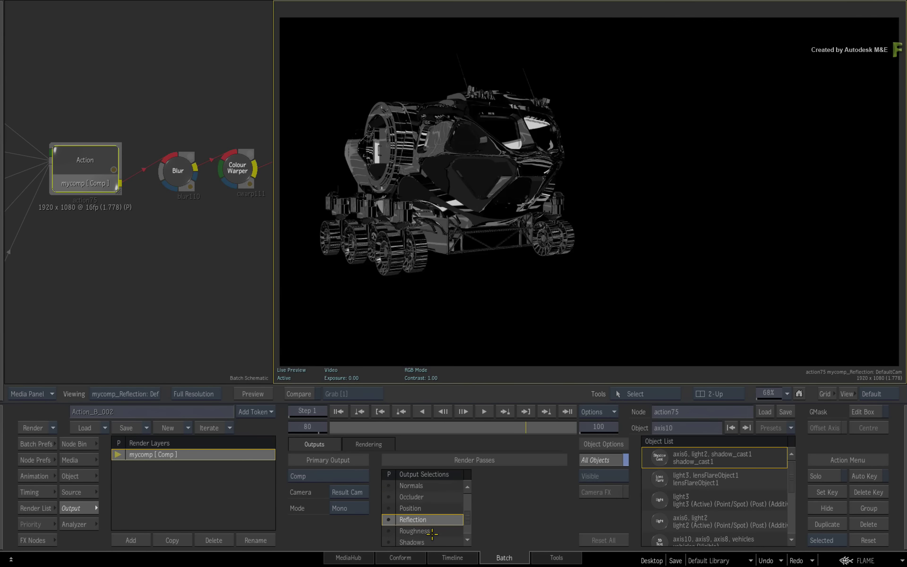
{"action": "left_click", "coordinate": [431, 532]}
{"action": "left_click", "coordinate": [432, 532]}
{"action": "left_click", "coordinate": [433, 532]}
{"action": "left_click", "coordinate": [431, 532]}
{"action": "left_click", "coordinate": [432, 533]}
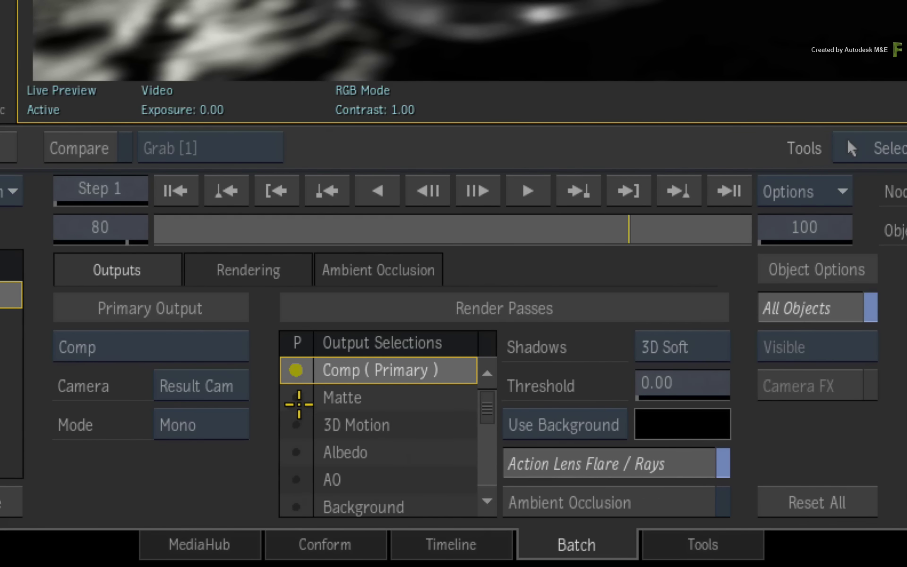
Enable the Matte, 3D Motion and AO render passes as outputs of the mycomp layer, and move the Action node slightly toward the Blur node.
{"action": "left_click", "coordinate": [298, 400]}
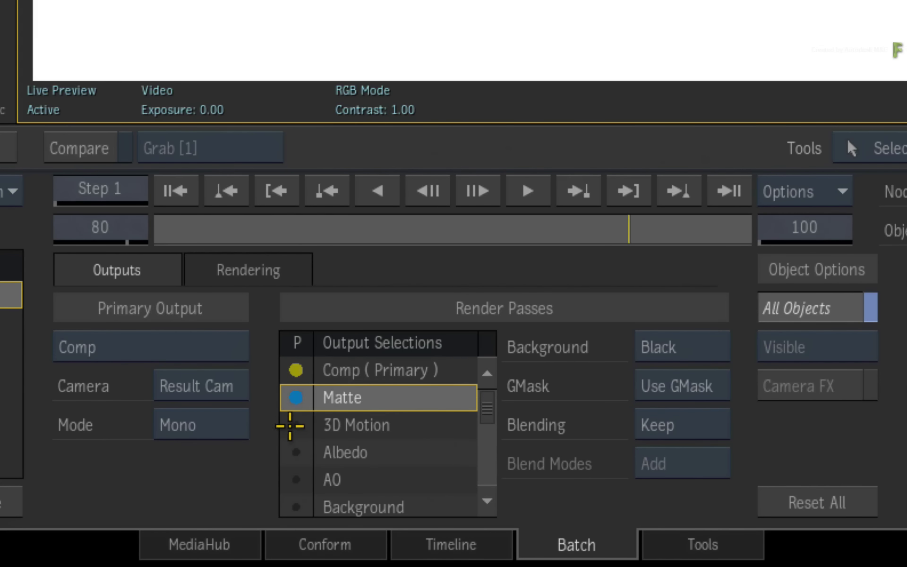
{"action": "left_click", "coordinate": [295, 424]}
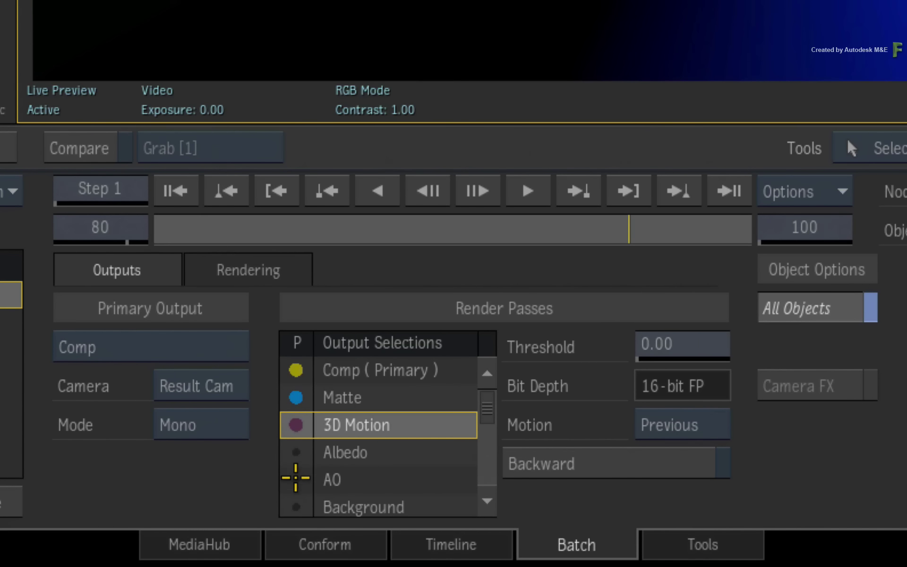
{"action": "left_click", "coordinate": [299, 480]}
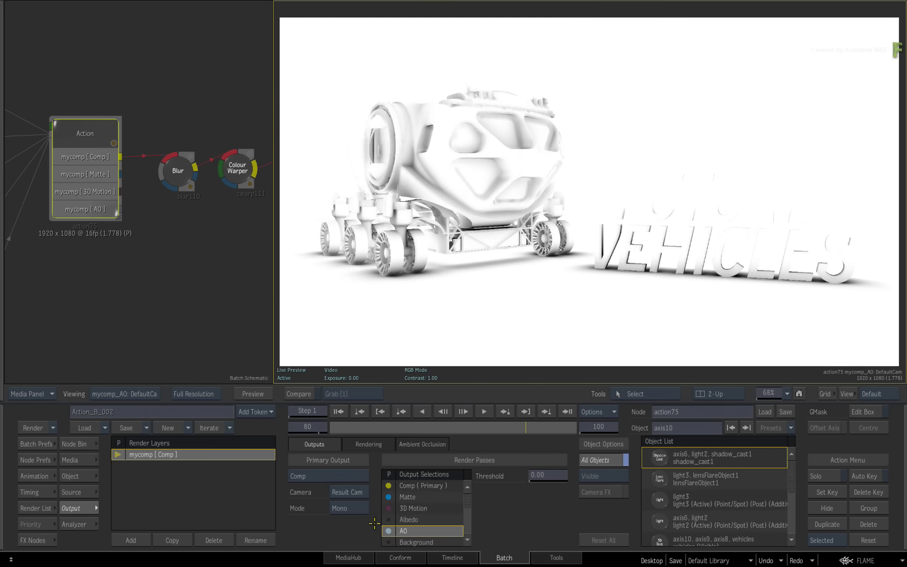
{"action": "left_click", "coordinate": [418, 485]}
{"action": "mouse_move", "coordinate": [114, 211]}
{"action": "left_mouse_down"}
{"action": "mouse_move", "coordinate": [177, 225]}
{"action": "mouse_move", "coordinate": [121, 214]}
{"action": "left_mouse_up"}
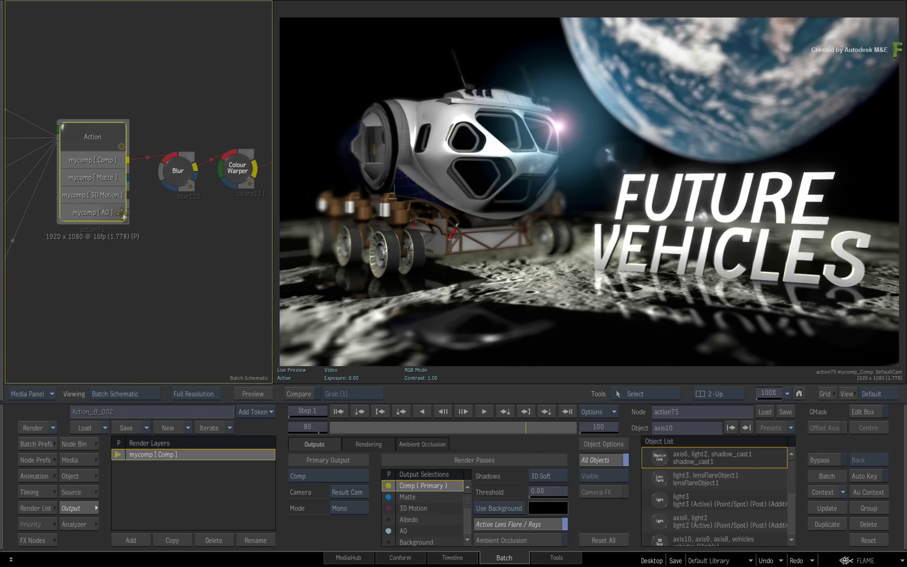
{"action": "left_click", "coordinate": [146, 228]}
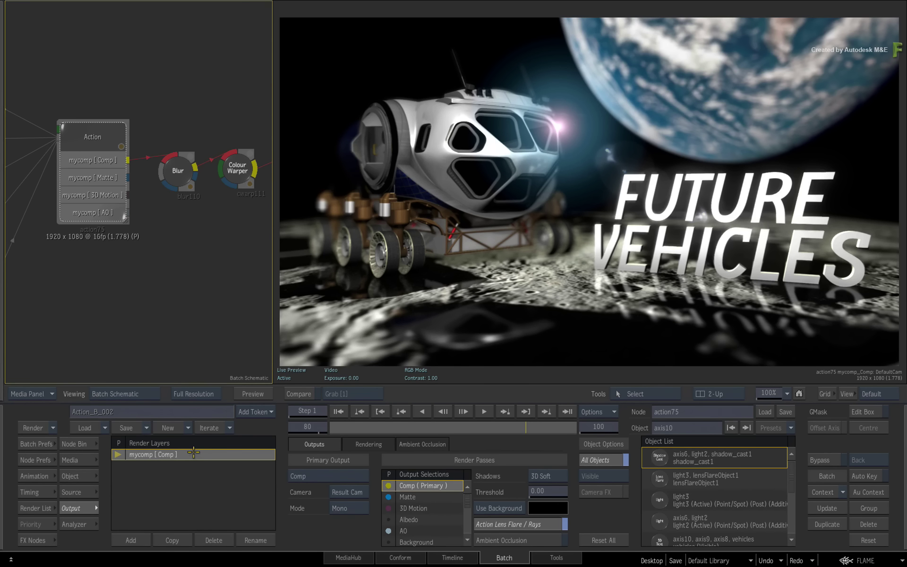
Rename the mycomp render layer to shot001.
{"action": "left_click", "coordinate": [259, 535]}
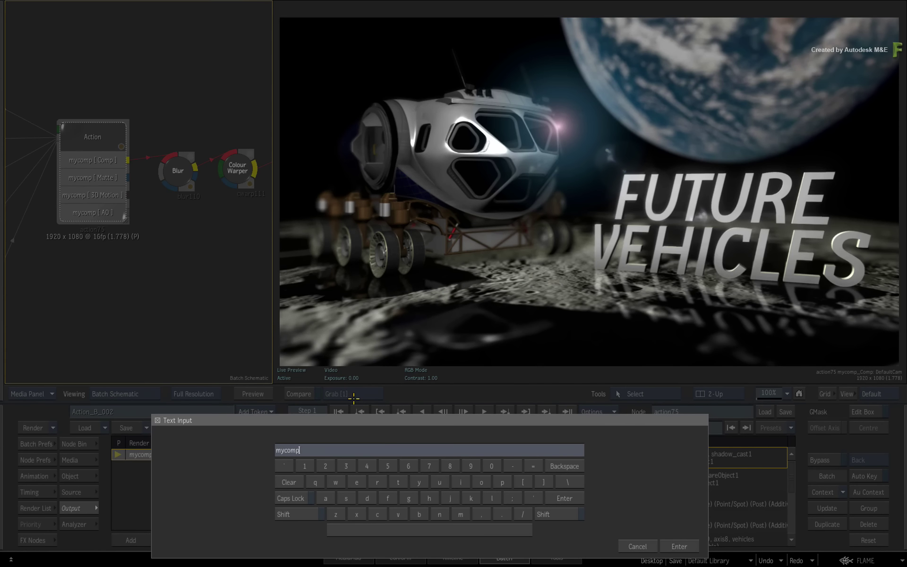
{"action": "double_click", "coordinate": [307, 452]}
{"action": "key", "text": "BackSpace"}
{"action": "type", "text": "shot001"}
{"action": "key", "text": "Return"}
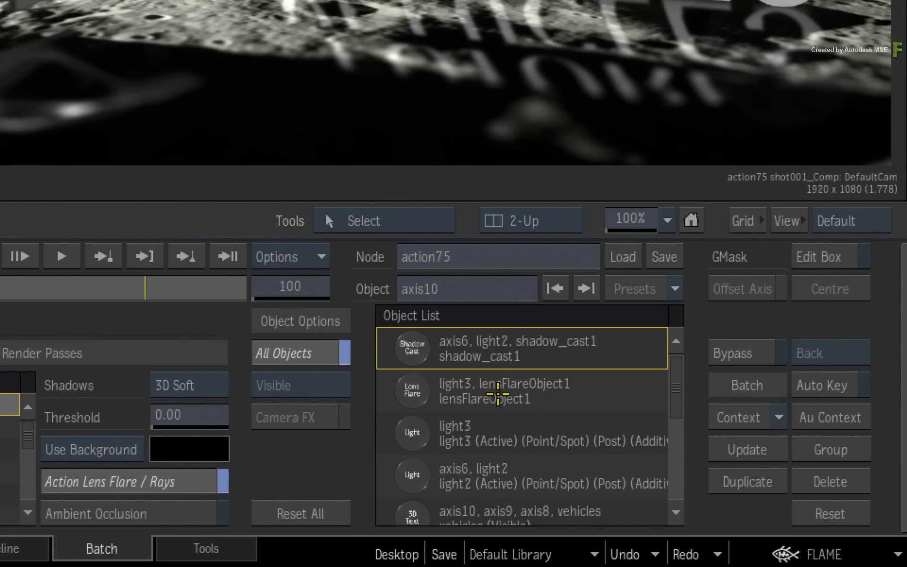
Activate the Edit Output tool in the Action schematic and return to the result view.
{"action": "key", "text": "grave"}
{"action": "left_click_drag", "start_coordinate": [261, 10], "coordinate": [0, 0]}
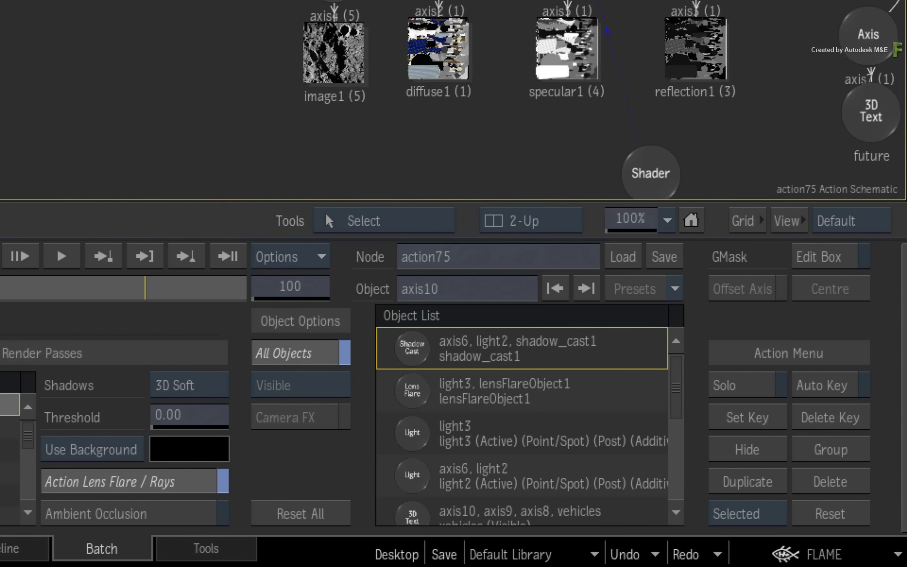
{"action": "left_click", "coordinate": [422, 223]}
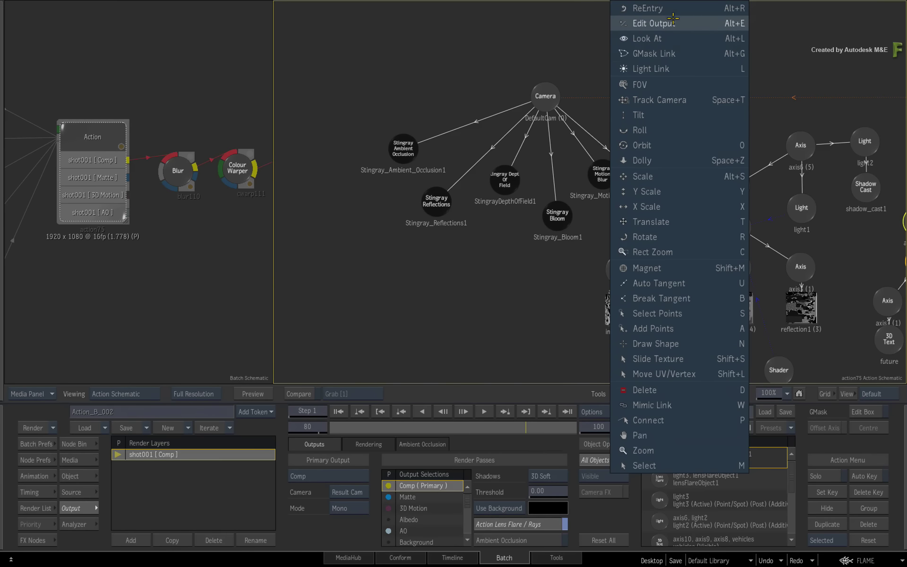
{"action": "left_click", "coordinate": [668, 22]}
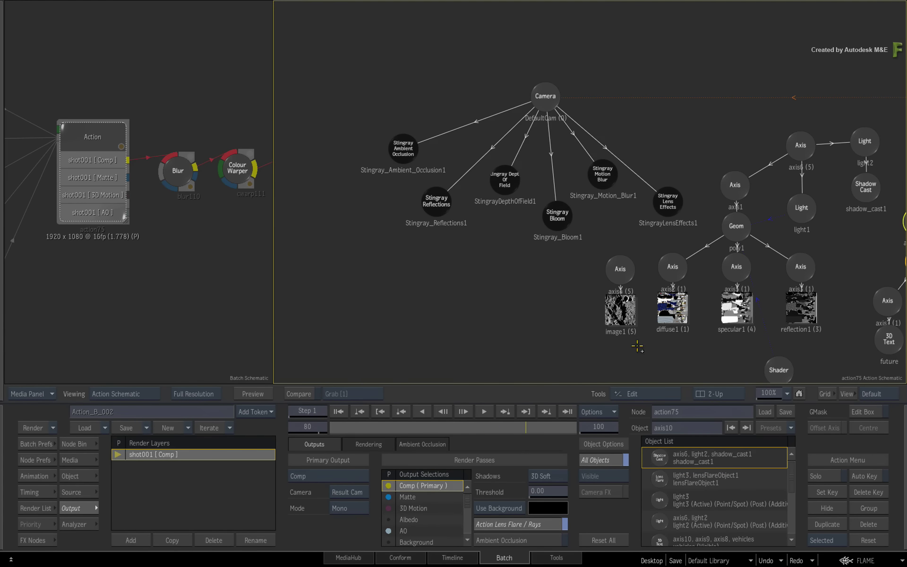
{"action": "key", "text": "ctrl"}
{"action": "key", "text": "F4"}
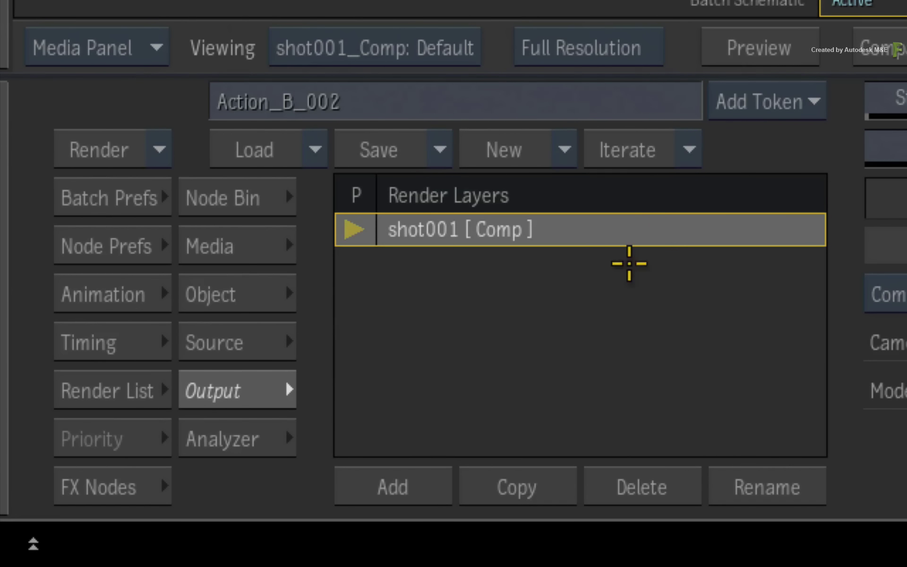
Copy the shot001 render layer and rename the copy to extra.
{"action": "left_click", "coordinate": [544, 482]}
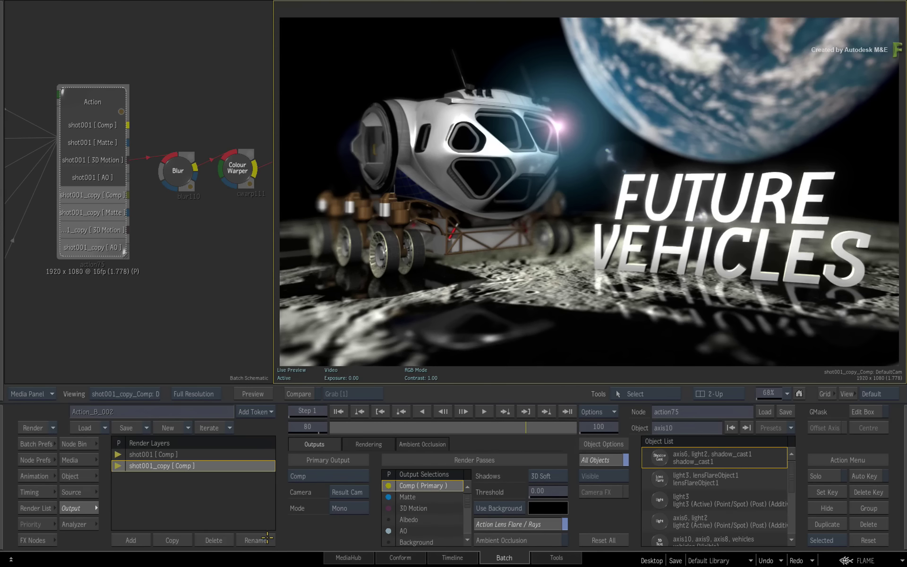
{"action": "left_click", "coordinate": [256, 540]}
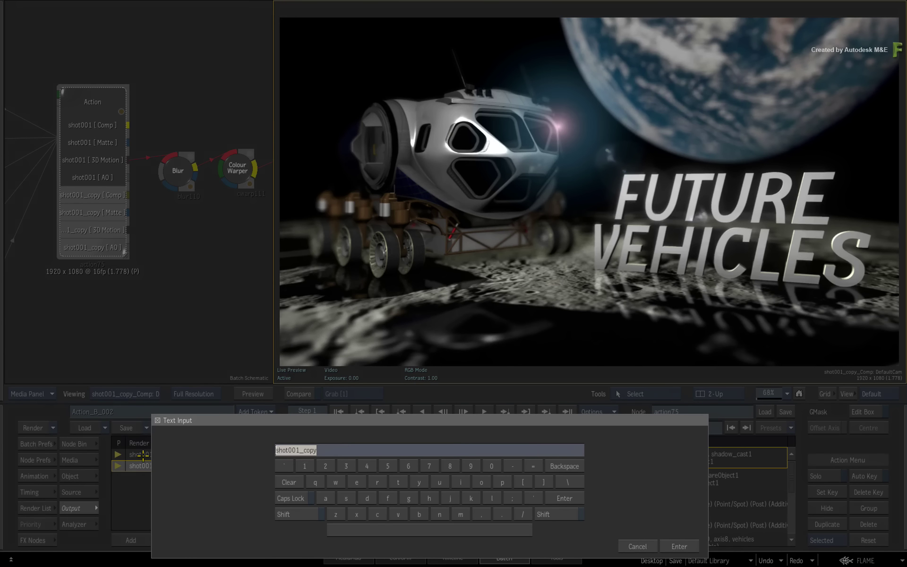
{"action": "type", "text": "extra"}
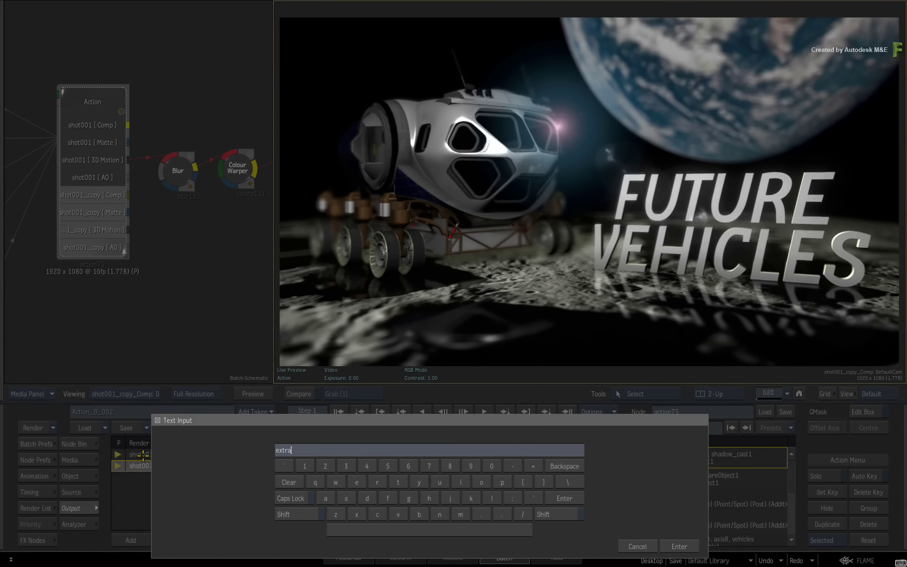
{"action": "key", "text": "Return"}
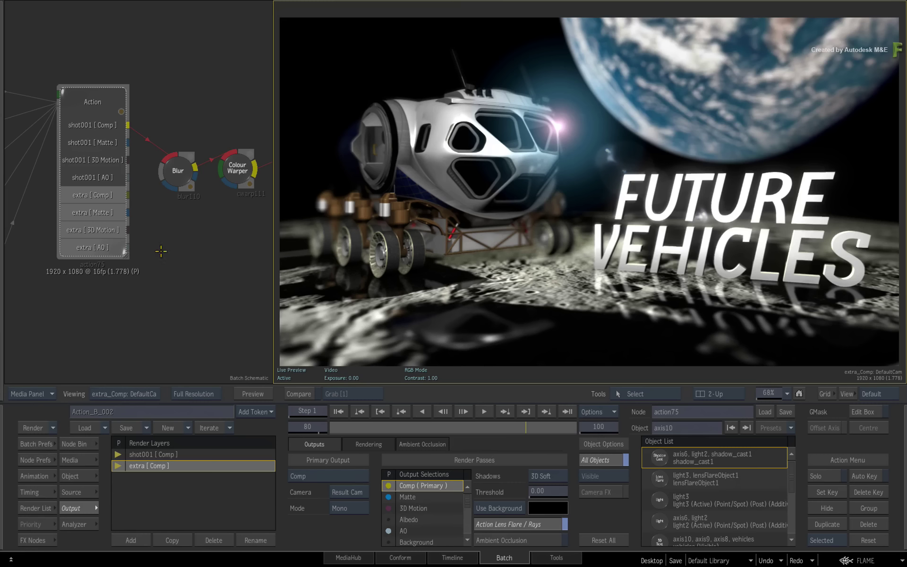
Switch repeatedly between the shot001 and extra render layers to compare their results and their outputs on the Action node.
{"action": "left_click", "coordinate": [195, 455]}
{"action": "left_click", "coordinate": [196, 463]}
{"action": "left_click", "coordinate": [203, 455]}
{"action": "left_click", "coordinate": [203, 464]}
{"action": "left_click", "coordinate": [206, 453]}
{"action": "left_click", "coordinate": [208, 465]}
{"action": "left_click", "coordinate": [212, 454]}
{"action": "left_click", "coordinate": [213, 465]}
{"action": "left_click", "coordinate": [214, 454]}
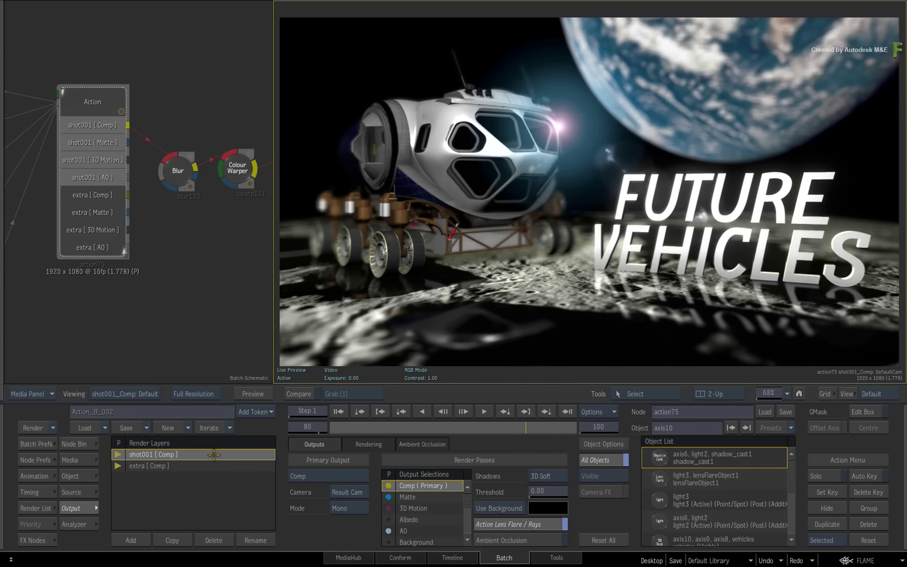
{"action": "left_click", "coordinate": [209, 466]}
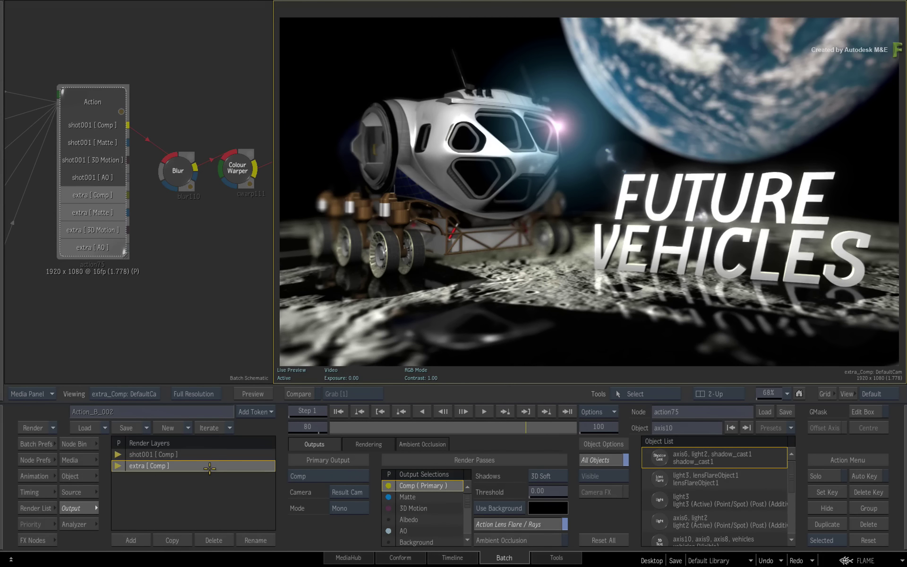
{"action": "left_click", "coordinate": [211, 455]}
{"action": "left_click", "coordinate": [211, 465]}
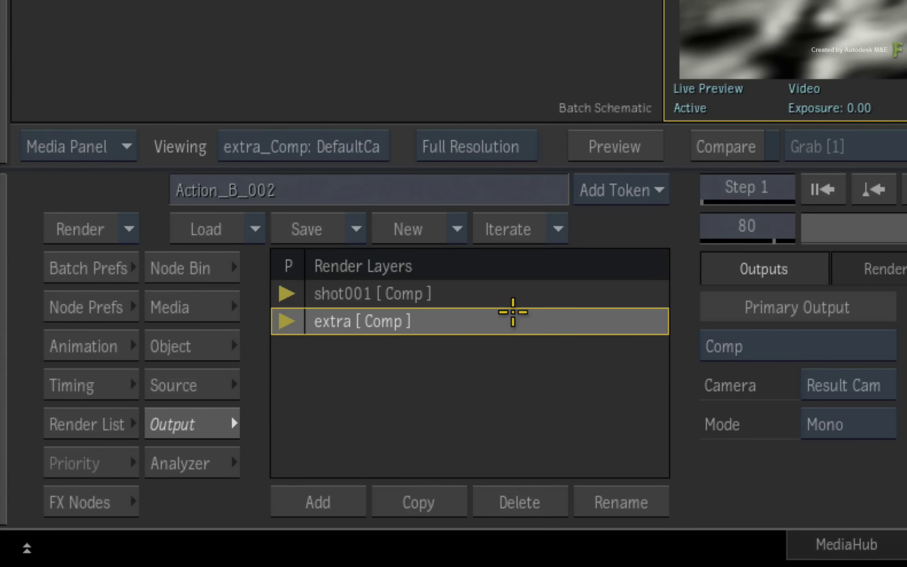
Delete the extra render layer, keeping only shot001.
{"action": "left_click", "coordinate": [522, 490]}
{"action": "left_click", "coordinate": [525, 486]}
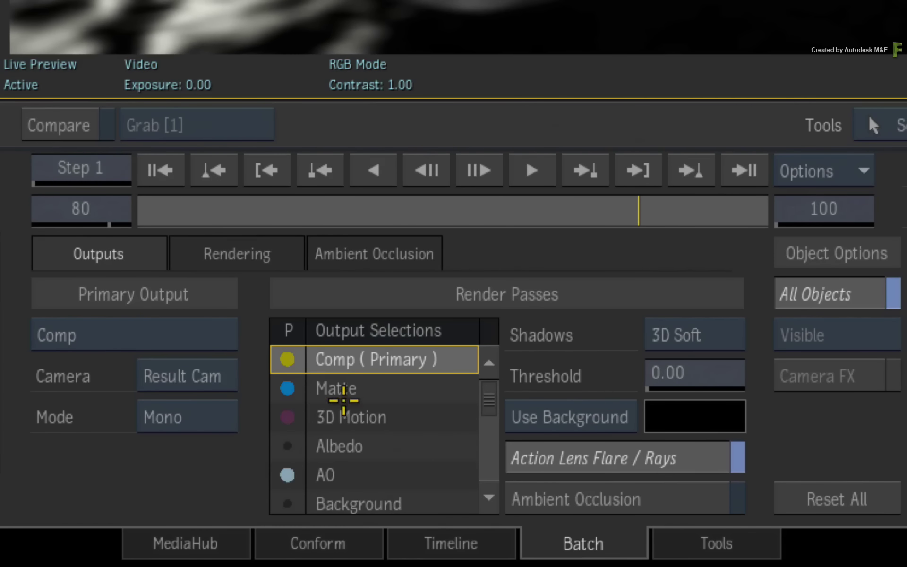
Examine the shot001 layer's render passes, including Matte, Albedo, AO, Background, Emissive and Lens Flare, in the viewer.
{"action": "left_click", "coordinate": [367, 390]}
{"action": "left_click", "coordinate": [384, 445]}
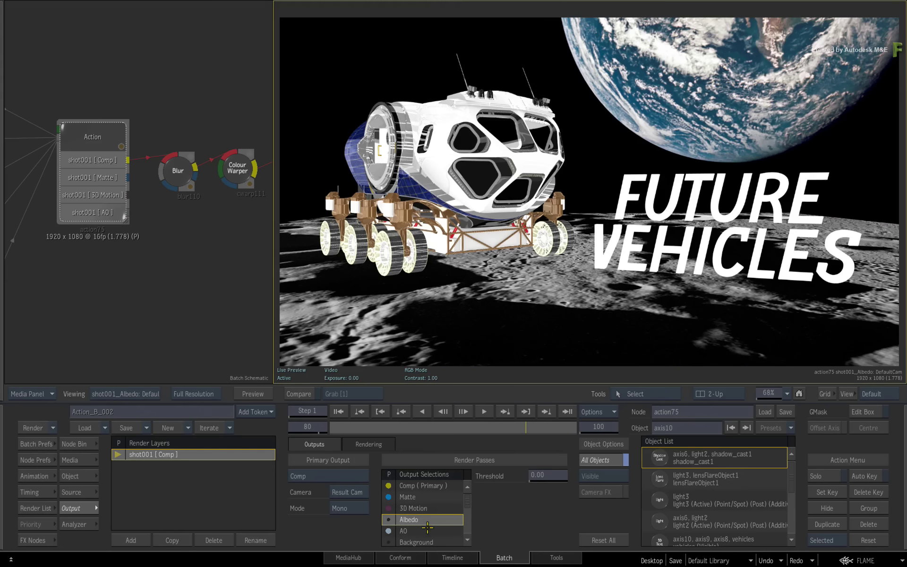
{"action": "left_click", "coordinate": [427, 530]}
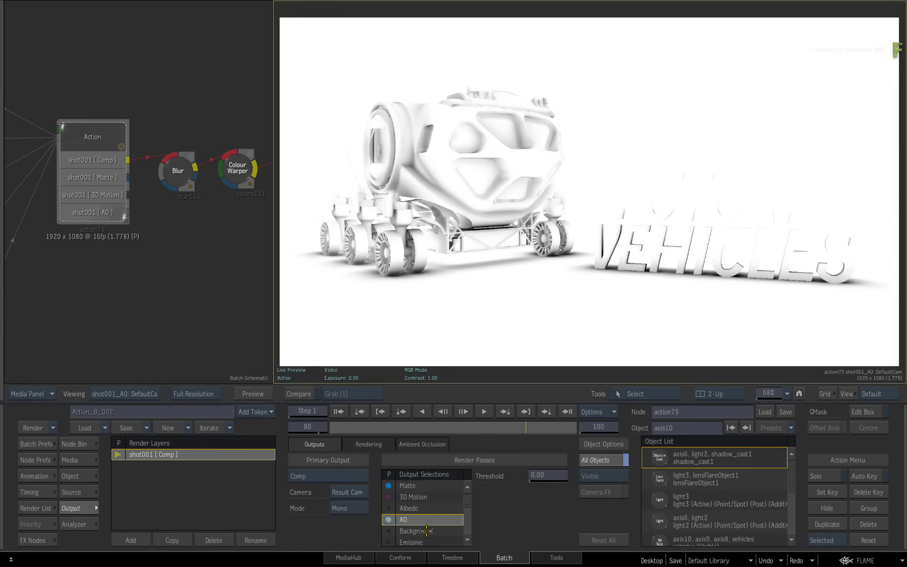
{"action": "left_click", "coordinate": [427, 531]}
{"action": "left_click", "coordinate": [429, 530]}
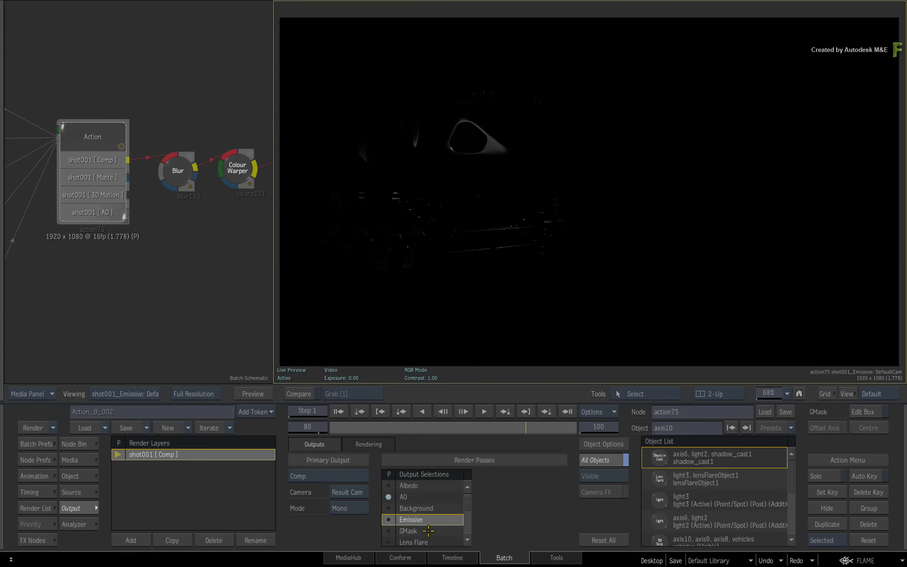
{"action": "left_click", "coordinate": [427, 538]}
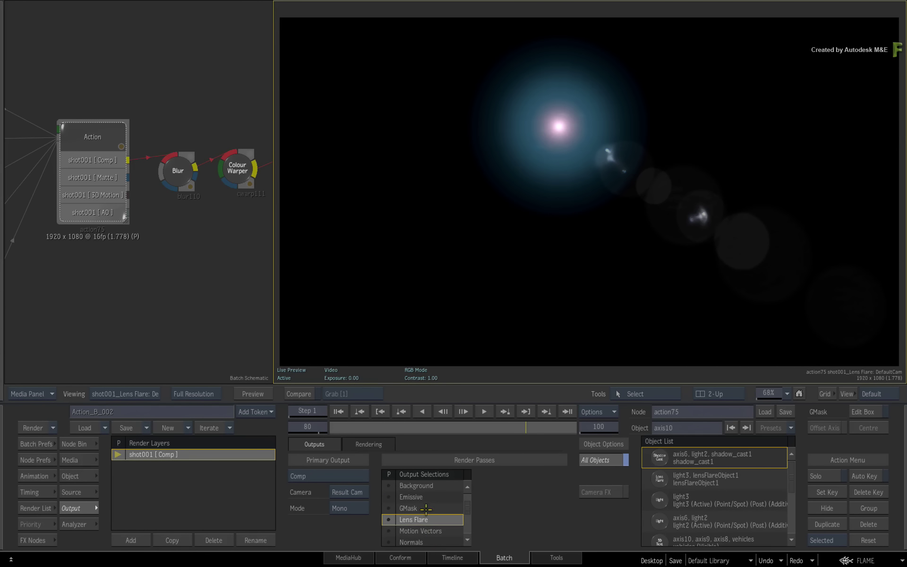
{"action": "left_click", "coordinate": [434, 485]}
{"action": "scroll", "coordinate": [454, 496], "scroll_direction": "up", "scroll_amount": 5}
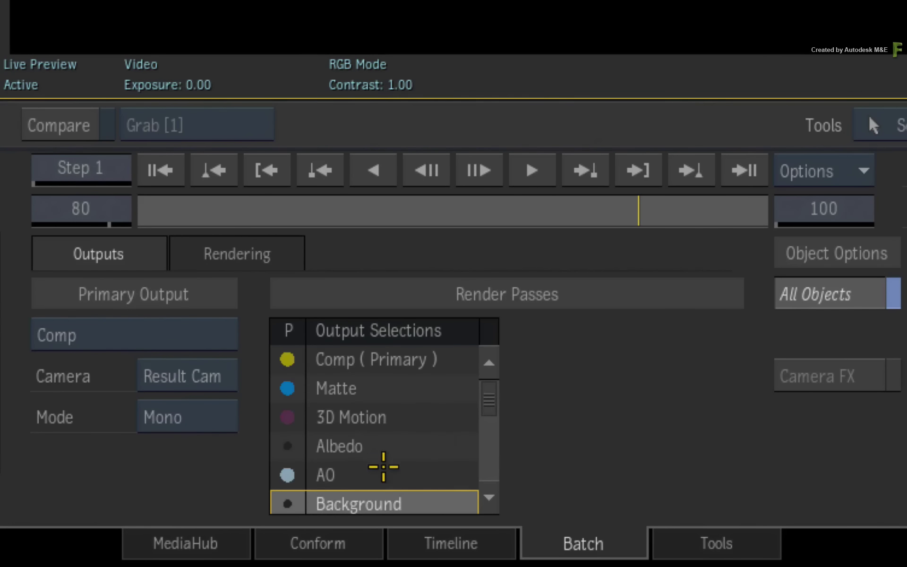
Disable the AO, 3D Motion and Matte render passes of the shot001 layer, keeping only Comp as its output.
{"action": "left_click", "coordinate": [378, 469]}
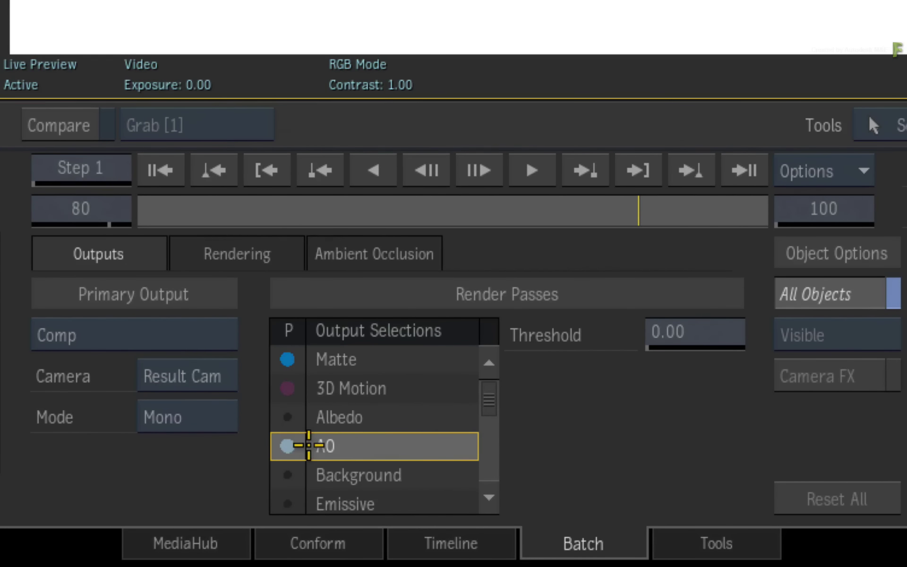
{"action": "left_click", "coordinate": [288, 445]}
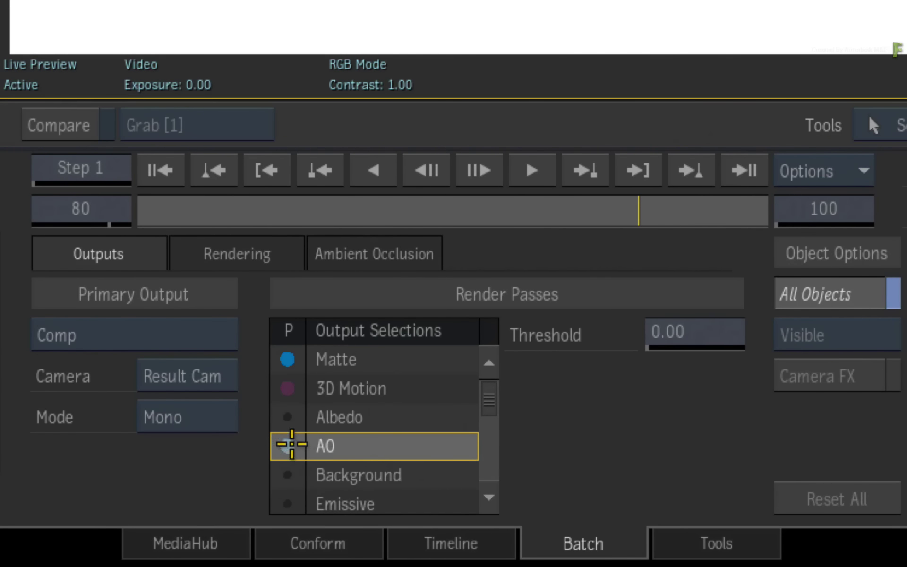
{"action": "left_click", "coordinate": [288, 446]}
{"action": "left_click", "coordinate": [289, 389]}
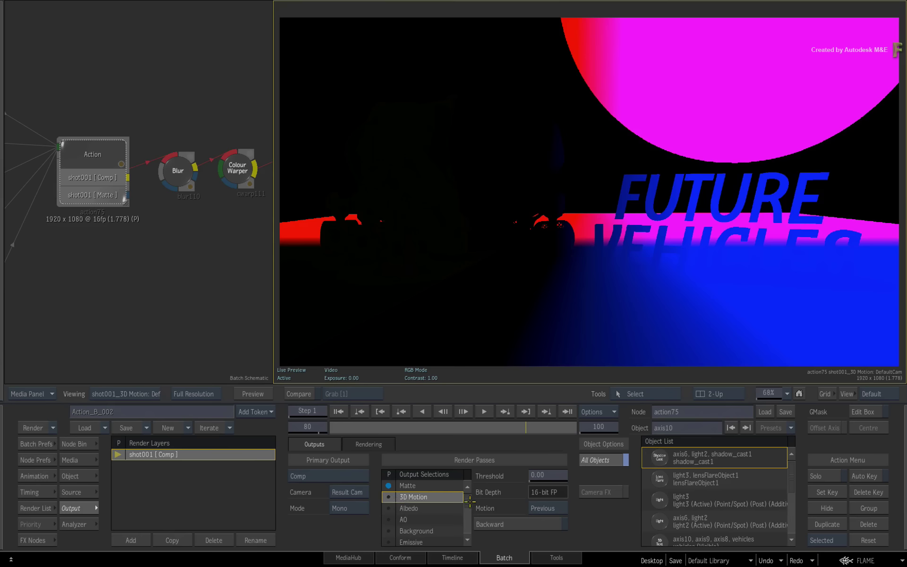
{"action": "left_click_drag", "start_coordinate": [489, 399], "coordinate": [489, 388]}
{"action": "left_click", "coordinate": [388, 497]}
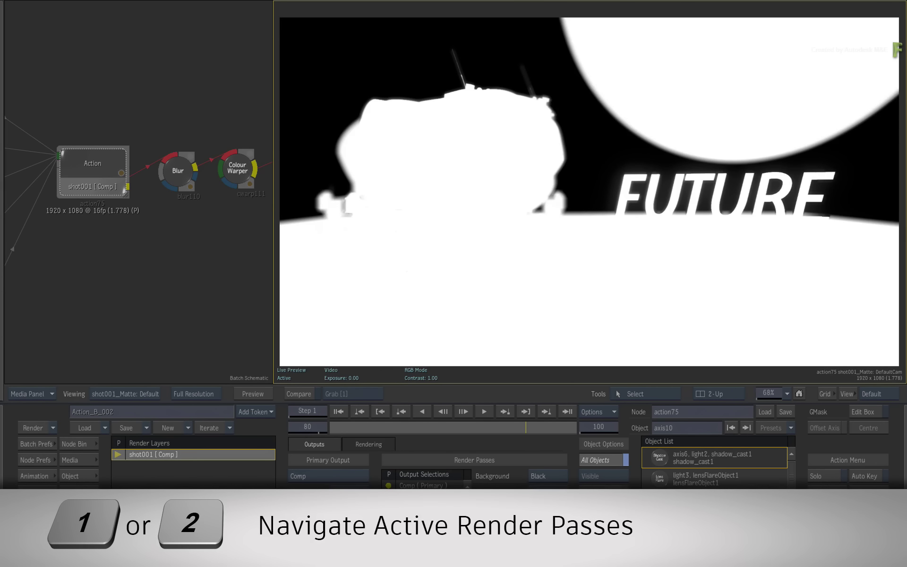
Cycle the viewer back and forth through the shot001 layer's Comp, Matte and 3D Motion render passes.
{"action": "key", "text": "1"}
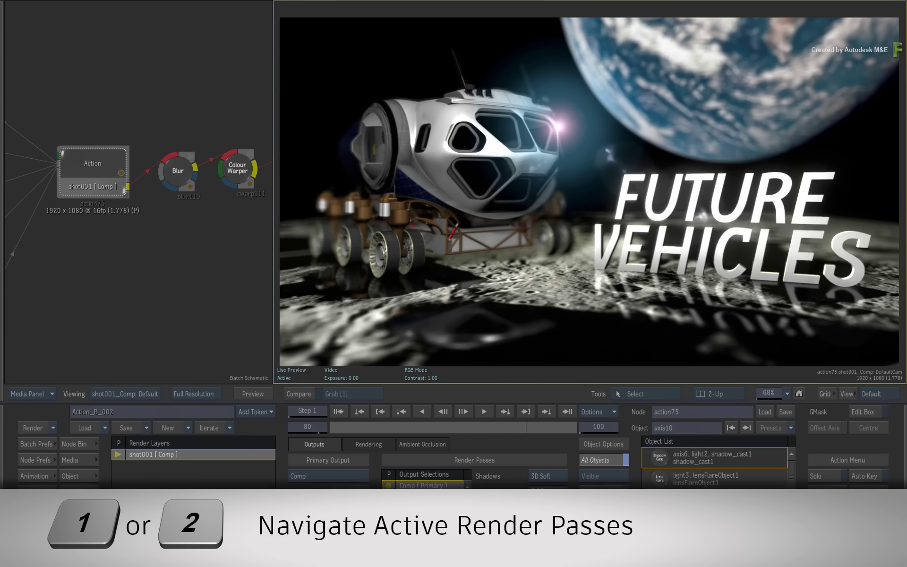
{"action": "key", "text": "2"}
{"action": "key", "text": "1"}
{"action": "key", "text": "2"}
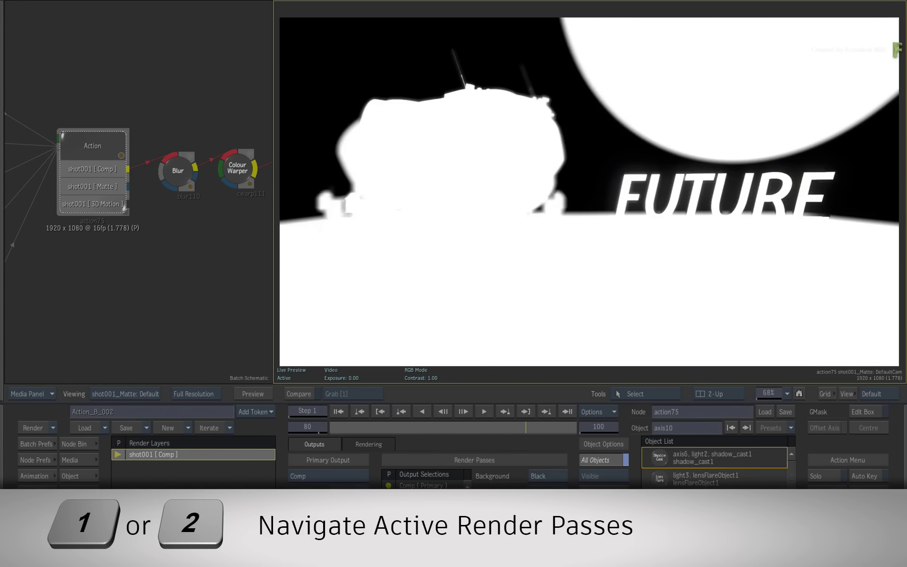
{"action": "key", "text": "2"}
{"action": "key", "text": "1"}
{"action": "key", "text": "2"}
{"action": "key", "text": "1"}
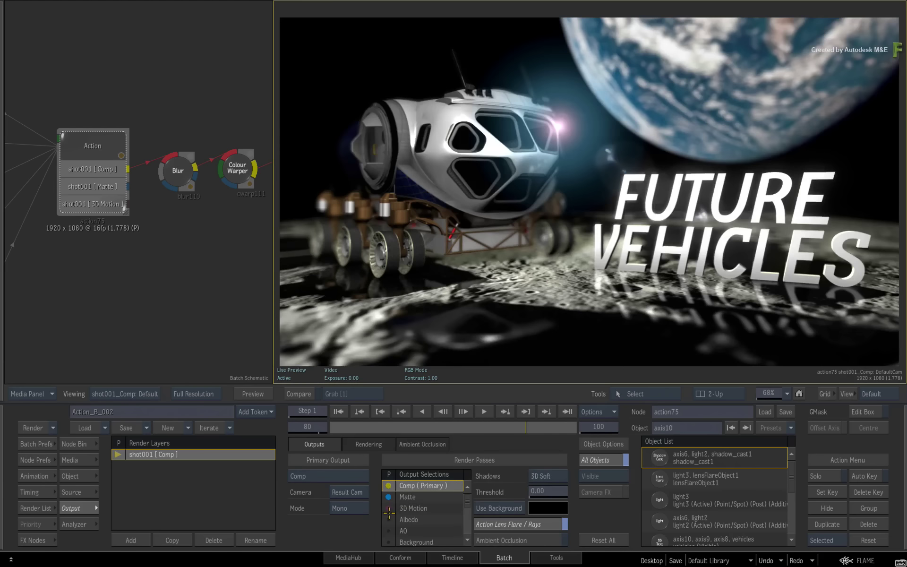
{"action": "key", "text": "2"}
{"action": "key", "text": "2"}
{"action": "key", "text": "2"}
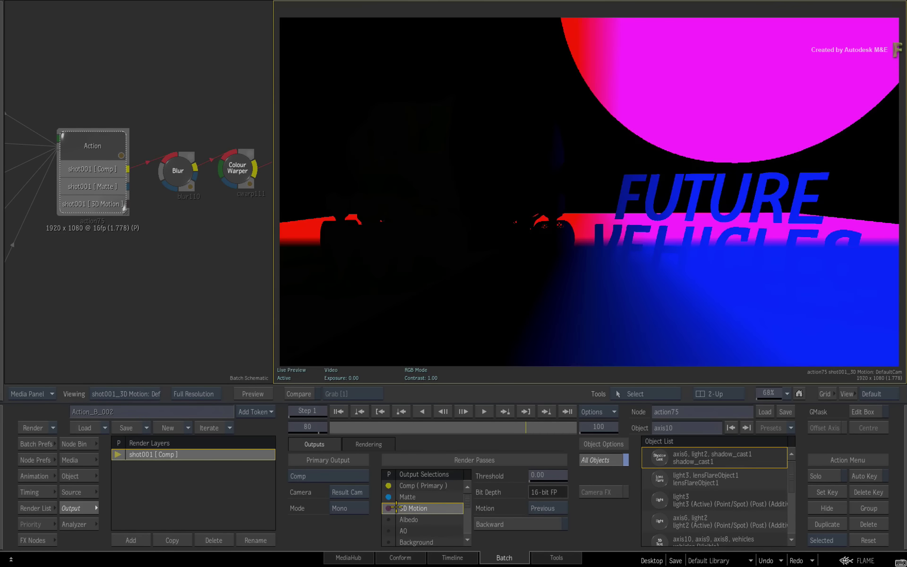
{"action": "key", "text": "1"}
Disable the Matte and 3D Motion render passes of shot001 and return the viewer to the Comp (Primary) pass.
{"action": "left_click", "coordinate": [389, 497]}
{"action": "left_click", "coordinate": [390, 508]}
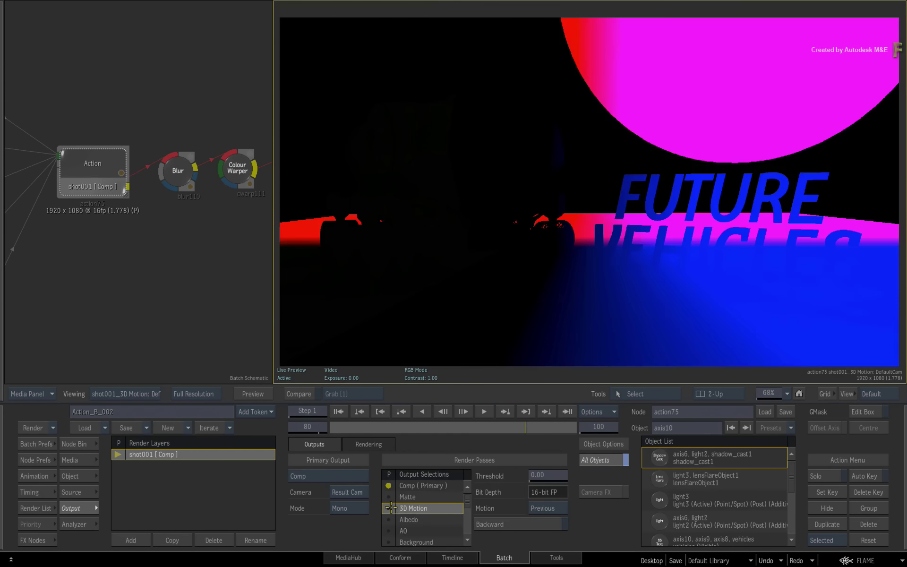
{"action": "left_click", "coordinate": [416, 520]}
{"action": "left_click", "coordinate": [418, 531]}
{"action": "left_click", "coordinate": [423, 530]}
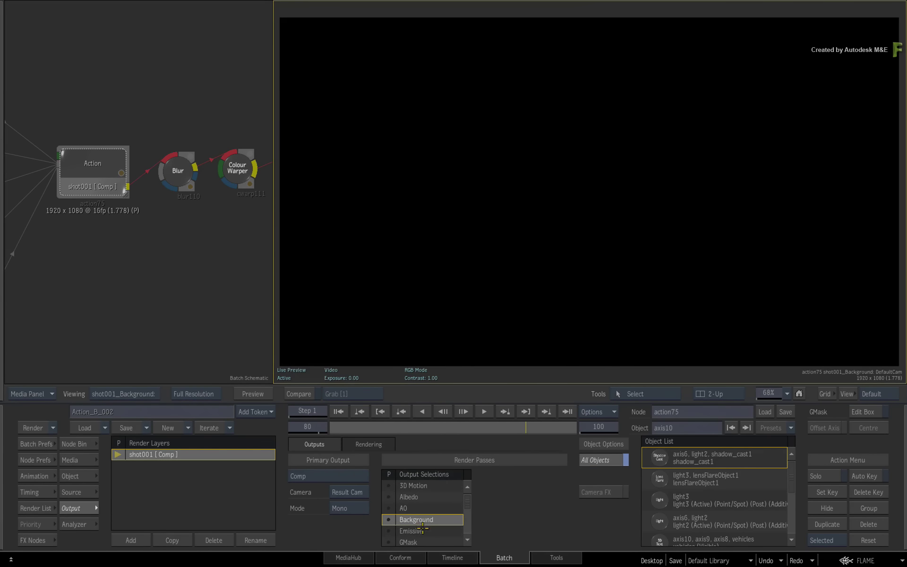
{"action": "left_click", "coordinate": [425, 507]}
{"action": "left_click", "coordinate": [428, 496]}
{"action": "left_click", "coordinate": [438, 487]}
{"action": "left_click", "coordinate": [467, 487]}
{"action": "left_click", "coordinate": [449, 486]}
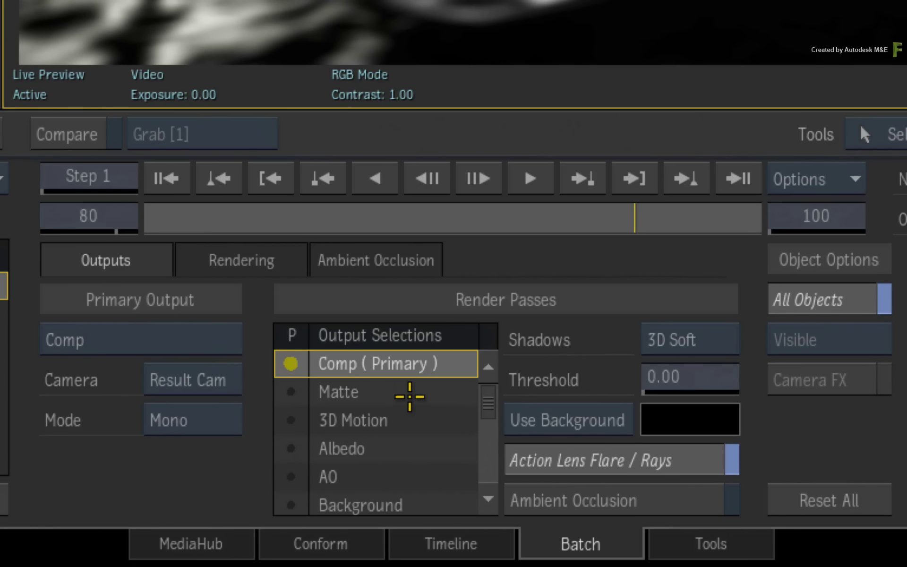
Try Anti-Aliasing All in the Comp pass's rendering settings, restore Anti-Aliasing RGBA and return to its output settings.
{"action": "left_click", "coordinate": [200, 257]}
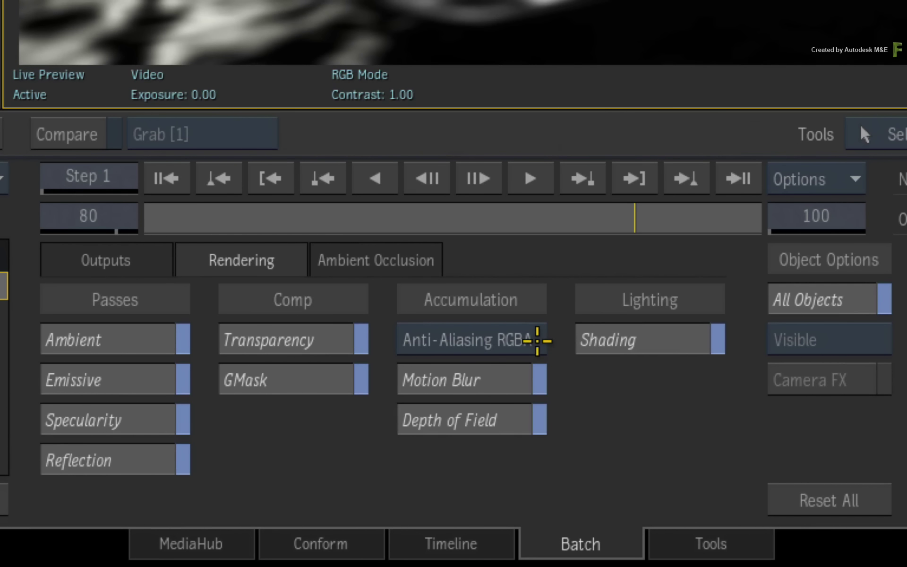
{"action": "left_click", "coordinate": [529, 341]}
{"action": "left_click", "coordinate": [523, 306]}
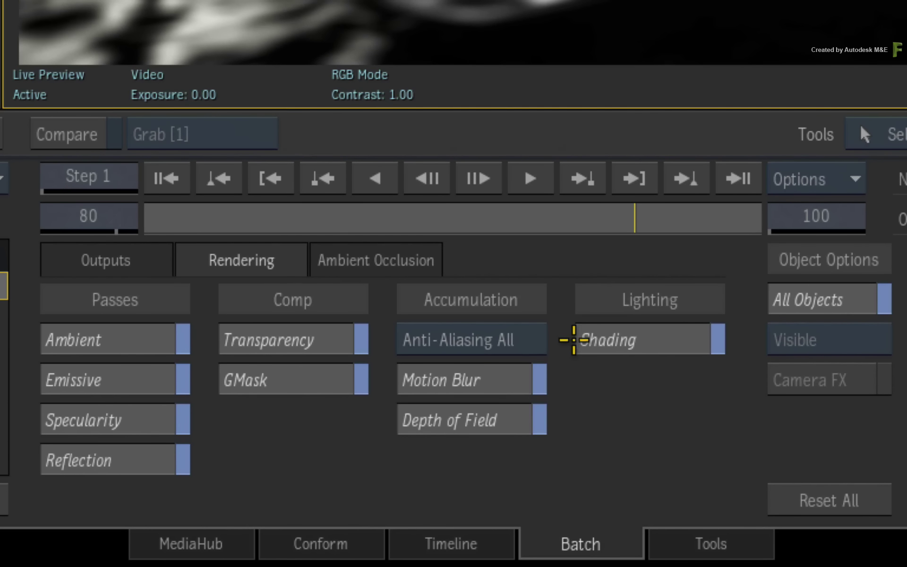
{"action": "left_click", "coordinate": [543, 340]}
{"action": "left_click", "coordinate": [504, 375]}
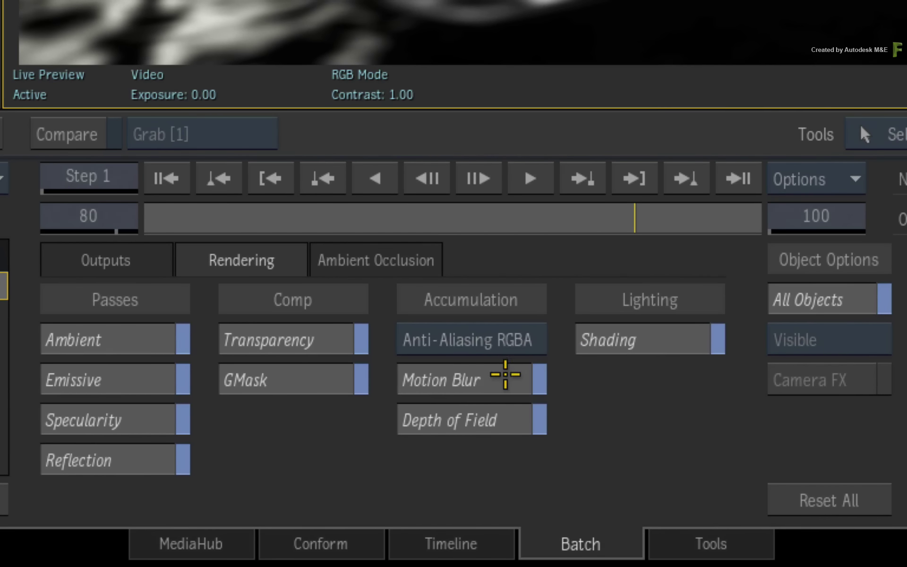
{"action": "left_click", "coordinate": [114, 261]}
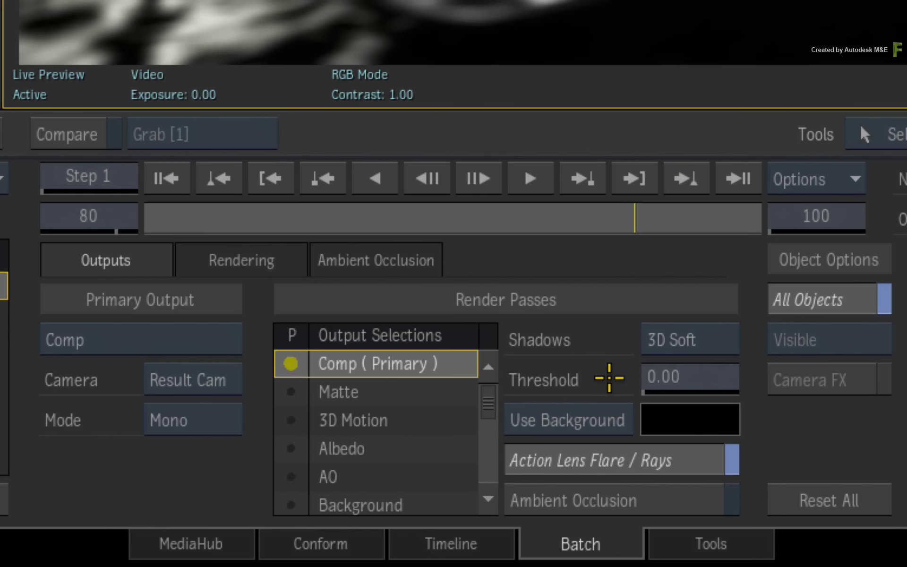
{"action": "left_click_drag", "start_coordinate": [678, 369], "coordinate": [606, 379]}
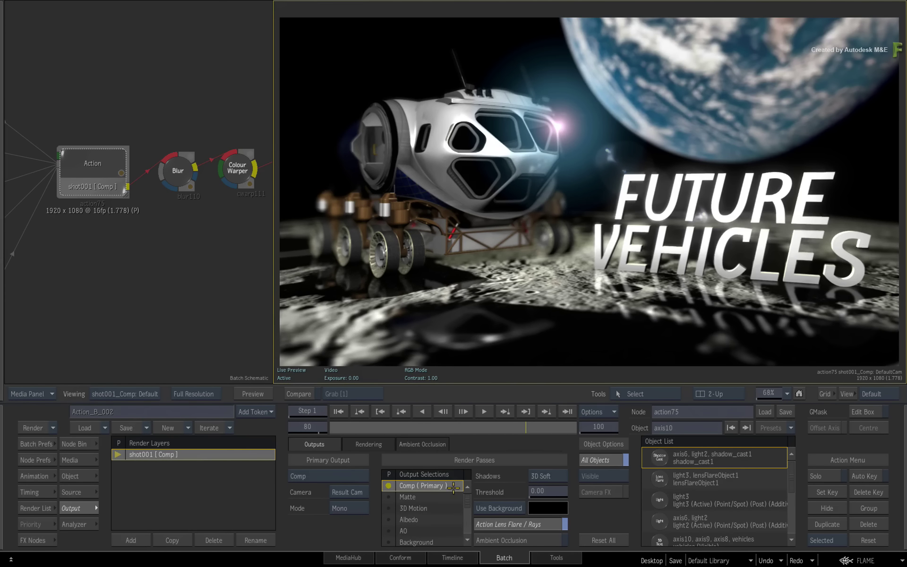
Examine the Matte, 3D Motion and Albedo render passes in the viewer, scrubbing the timeline from frame 80 to 100.
{"action": "left_click", "coordinate": [447, 498]}
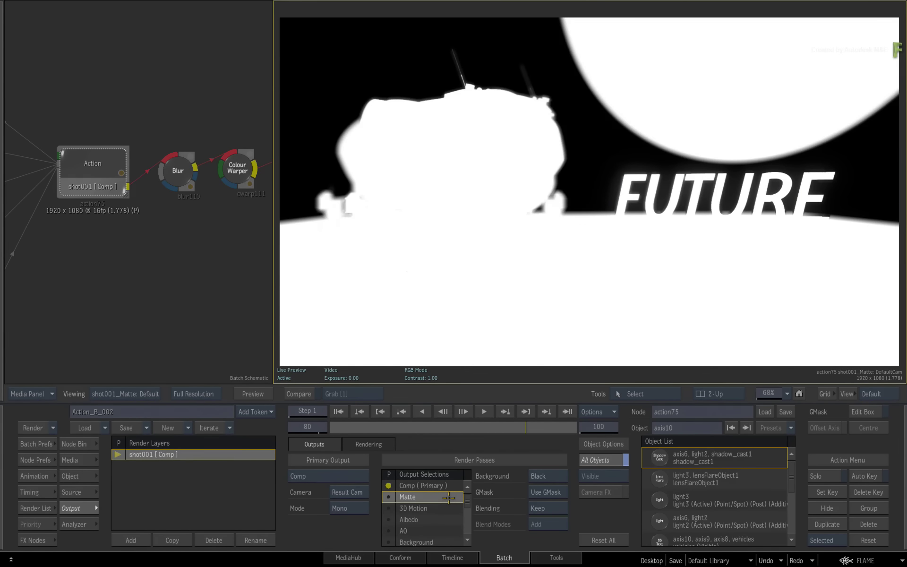
{"action": "left_click", "coordinate": [447, 509]}
{"action": "left_click_drag", "start_coordinate": [526, 428], "coordinate": [551, 428]}
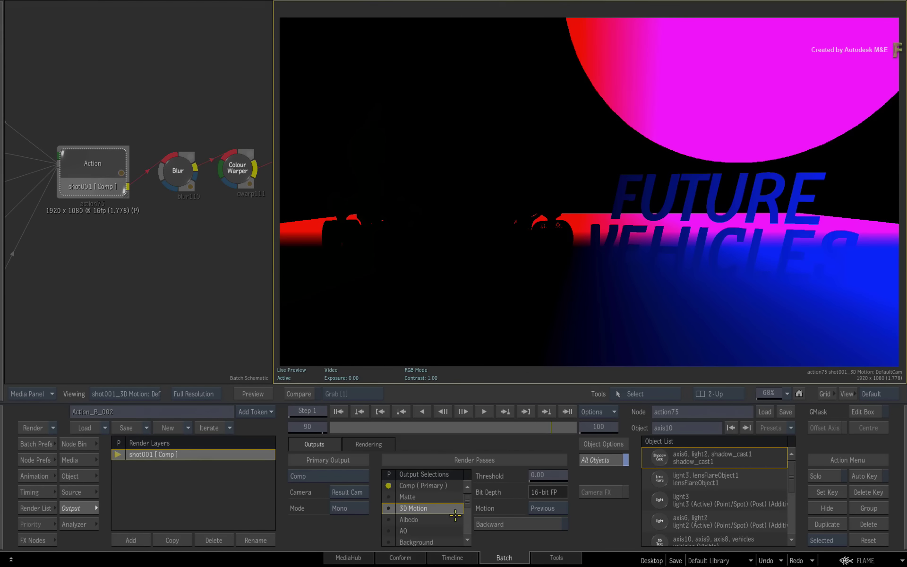
{"action": "left_click", "coordinate": [441, 520]}
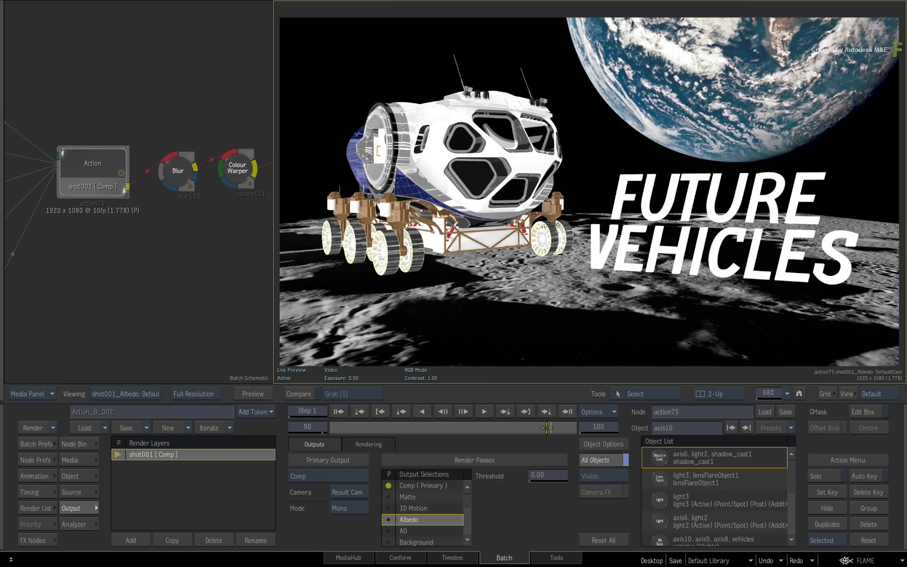
{"action": "left_click_drag", "start_coordinate": [550, 428], "coordinate": [520, 417]}
{"action": "left_click", "coordinate": [521, 414]}
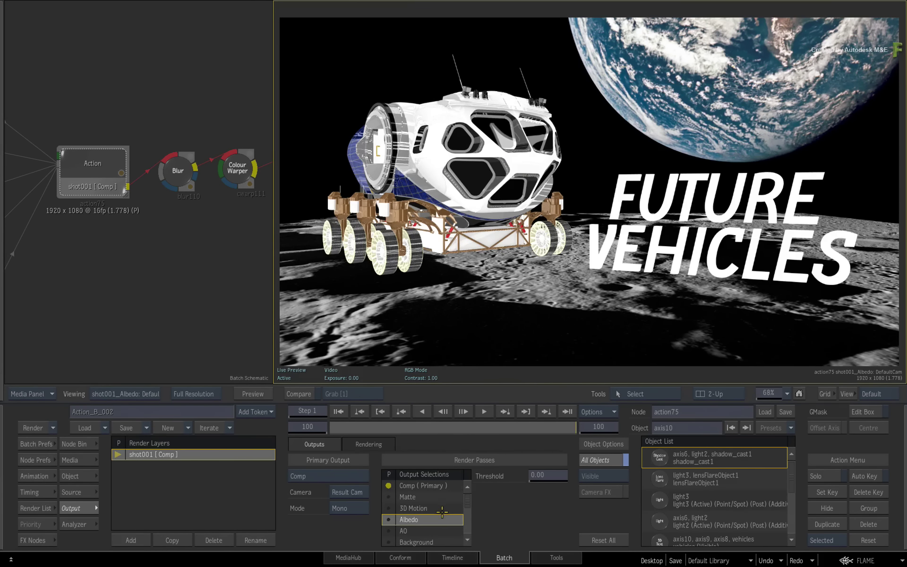
Examine the AO, Background, Emissive, GMask and Lens Flare render passes, checking AO and Lens Flare at different frames.
{"action": "left_click", "coordinate": [429, 531]}
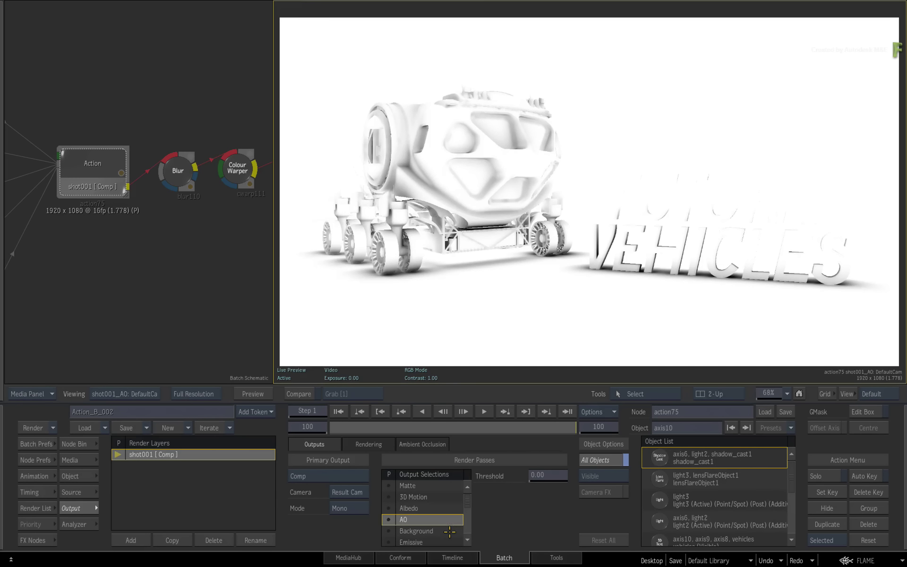
{"action": "left_click", "coordinate": [546, 417]}
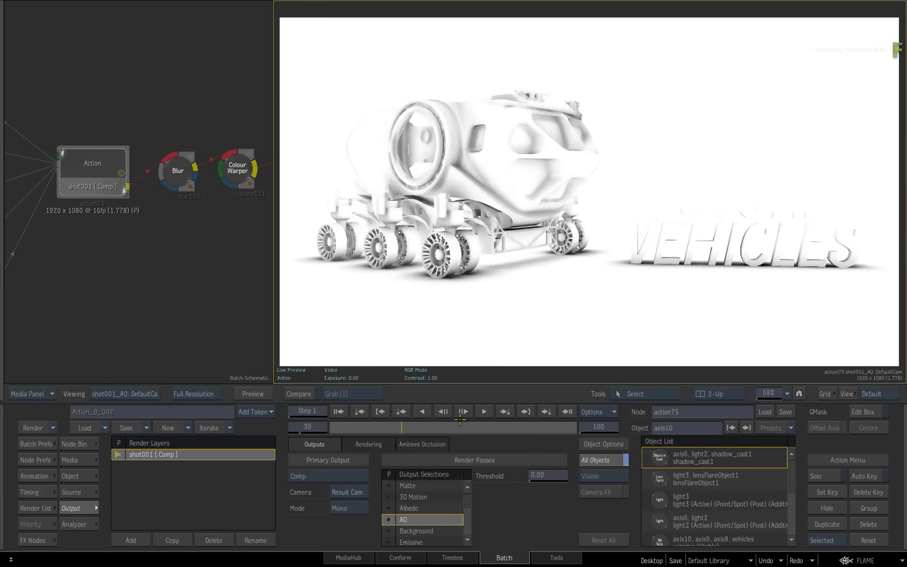
{"action": "left_click", "coordinate": [446, 532]}
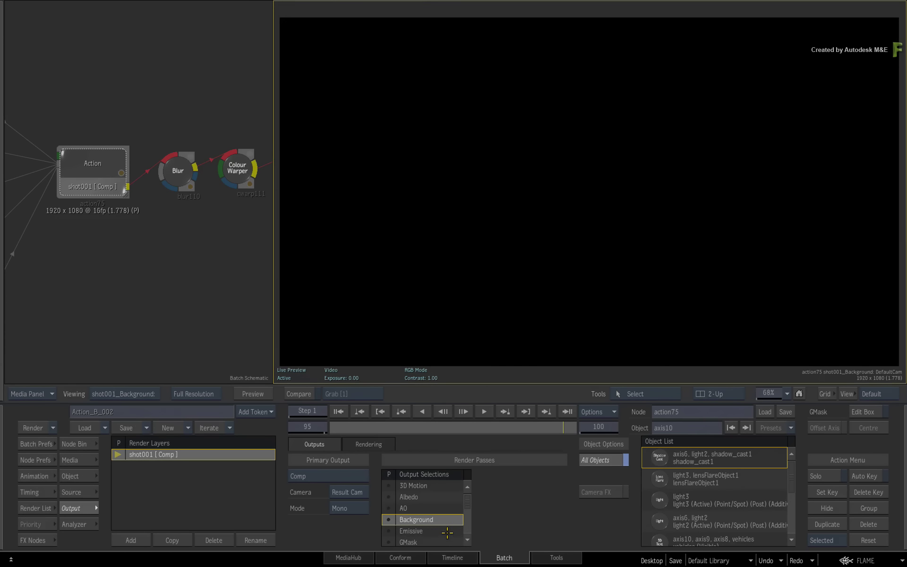
{"action": "left_click", "coordinate": [443, 532]}
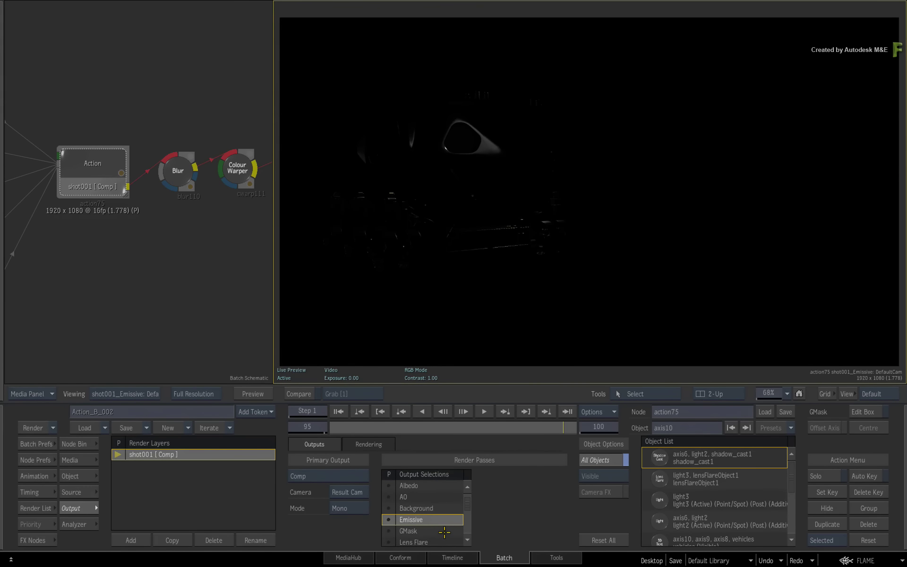
{"action": "left_click", "coordinate": [443, 532]}
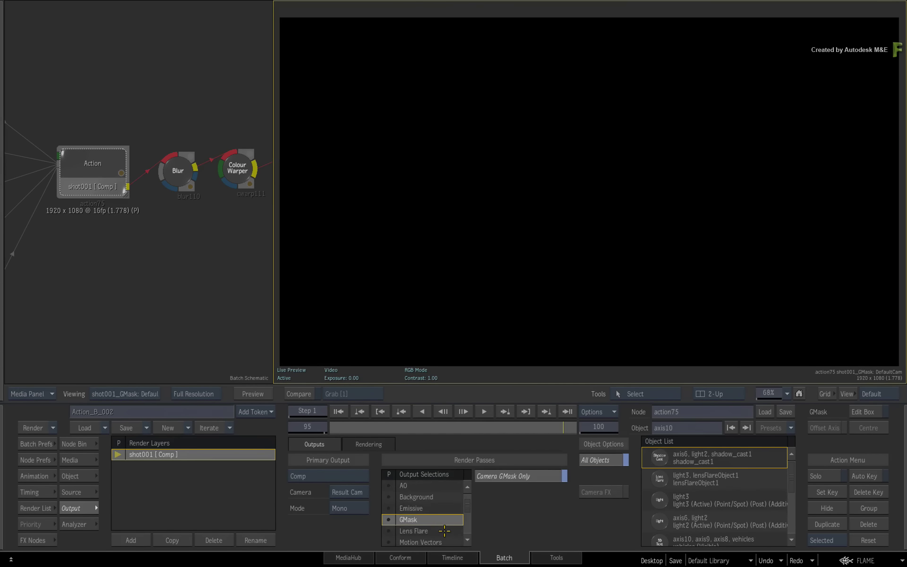
{"action": "left_click", "coordinate": [446, 531]}
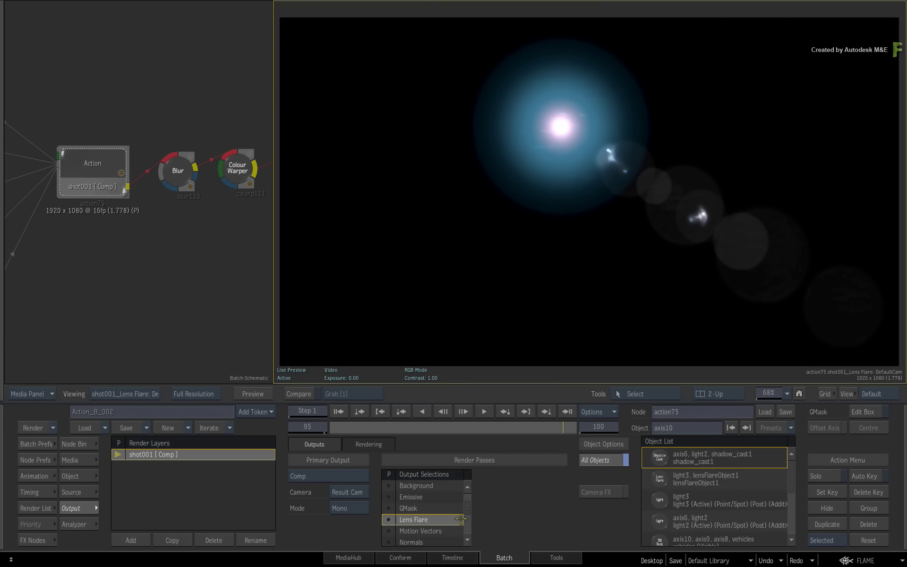
{"action": "left_click", "coordinate": [496, 427]}
{"action": "left_click_drag", "start_coordinate": [518, 425], "coordinate": [563, 425]}
Examine the Motion Vectors pass at several frames and view the Normals, Occluder, Position and Reflection render passes.
{"action": "left_click", "coordinate": [449, 532]}
{"action": "mouse_move", "coordinate": [565, 426]}
{"action": "left_mouse_down"}
{"action": "mouse_move", "coordinate": [379, 429]}
{"action": "mouse_move", "coordinate": [570, 419]}
{"action": "mouse_move", "coordinate": [382, 428]}
{"action": "mouse_move", "coordinate": [558, 418]}
{"action": "left_mouse_up"}
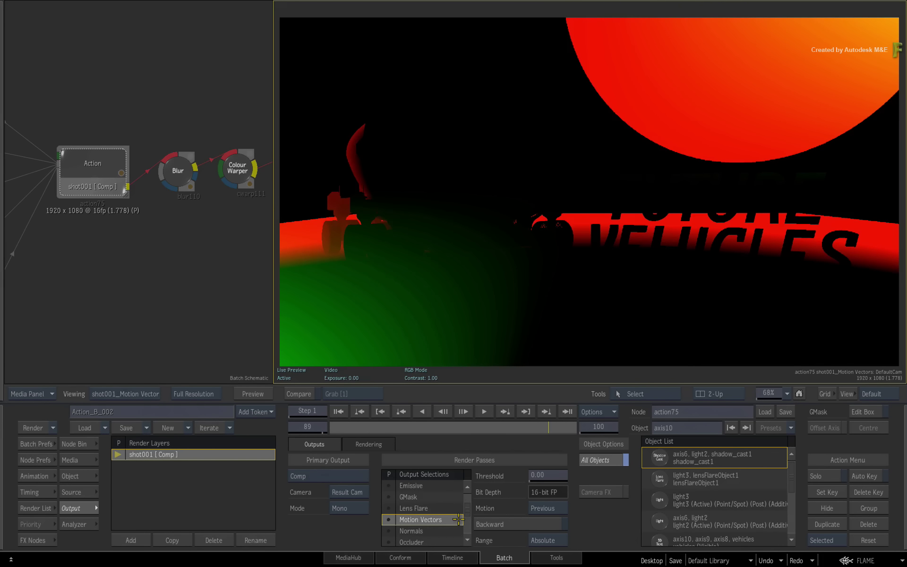
{"action": "left_click", "coordinate": [539, 425]}
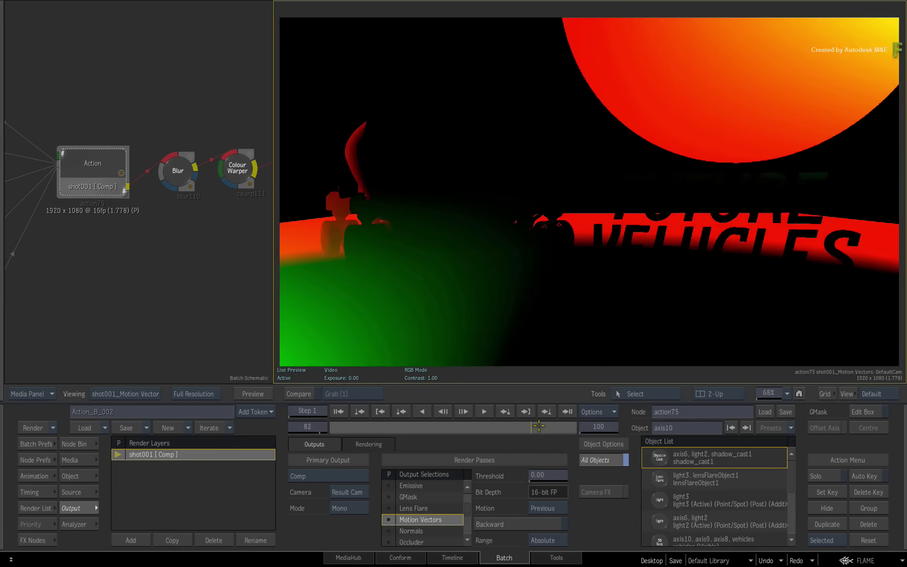
{"action": "left_click_drag", "start_coordinate": [538, 425], "coordinate": [568, 426]}
{"action": "left_click", "coordinate": [443, 531]}
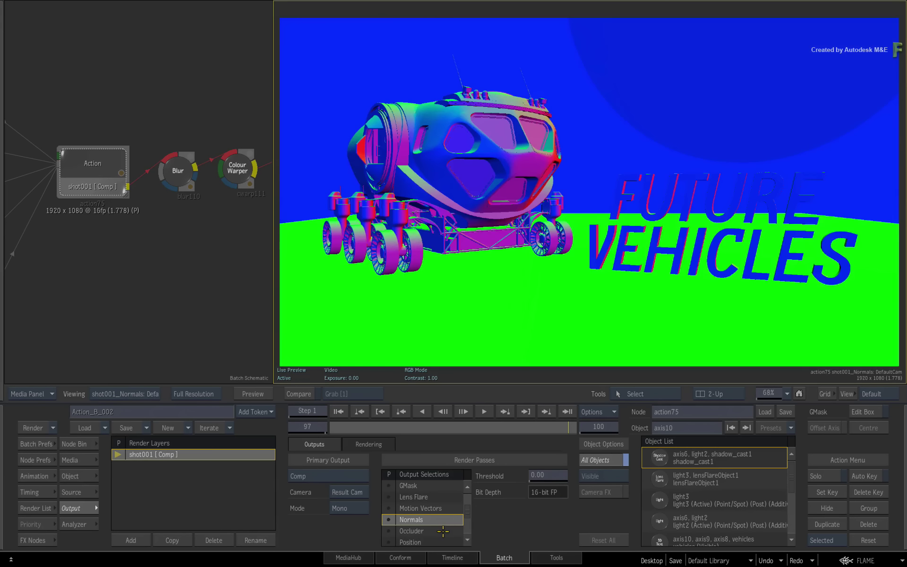
{"action": "left_click", "coordinate": [451, 527]}
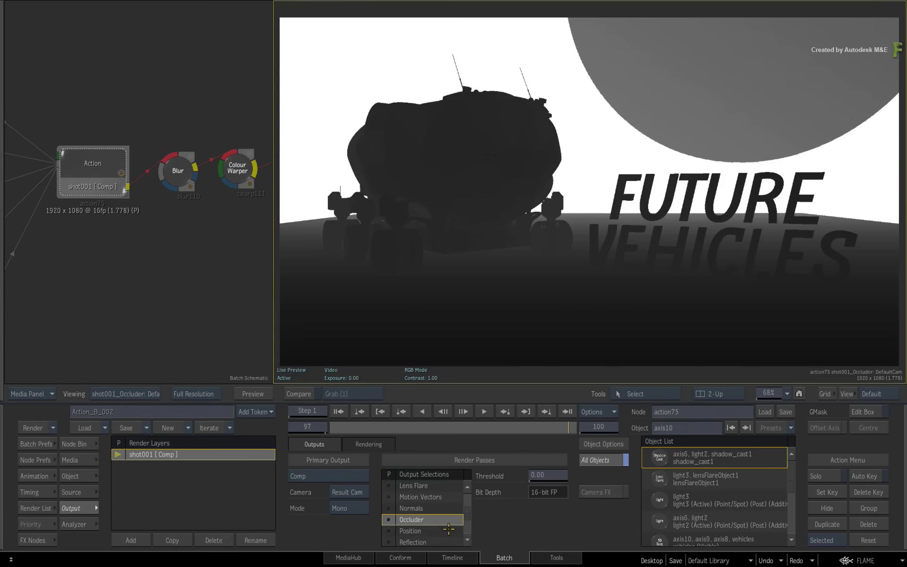
{"action": "left_click", "coordinate": [451, 531]}
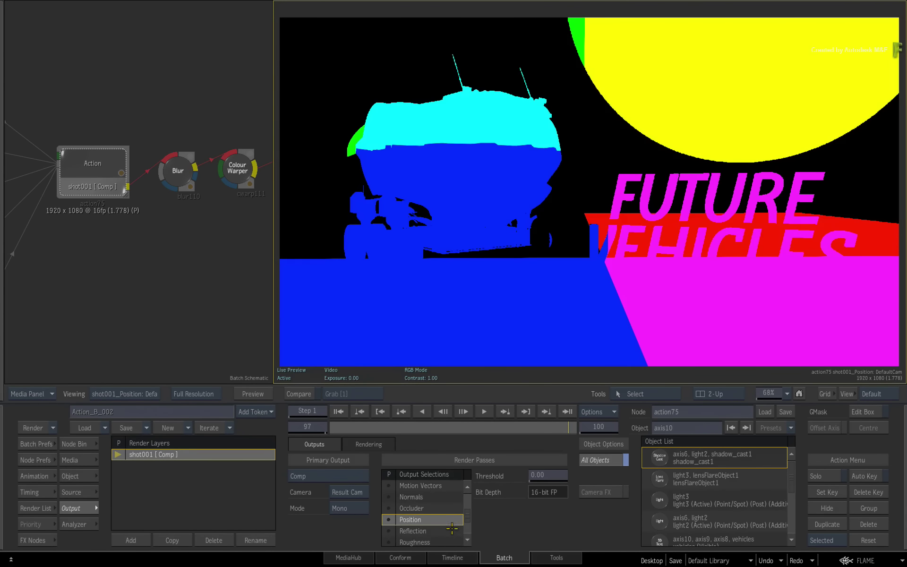
{"action": "left_click", "coordinate": [451, 531]}
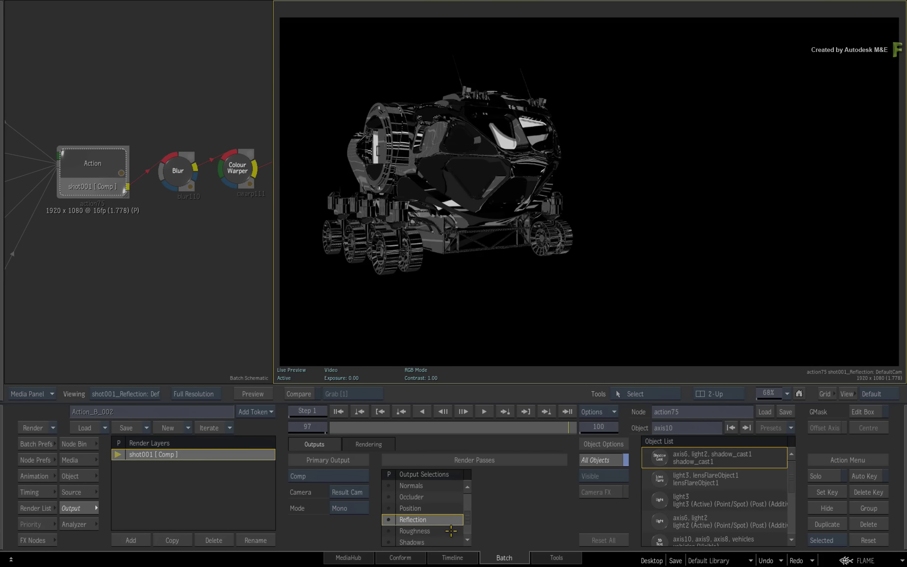
Examine the Roughness, Shadows, Specularity, UV, Z-Depth and Z-Depth HQ render passes, viewing the UV pass through to frame 100.
{"action": "left_click", "coordinate": [450, 530]}
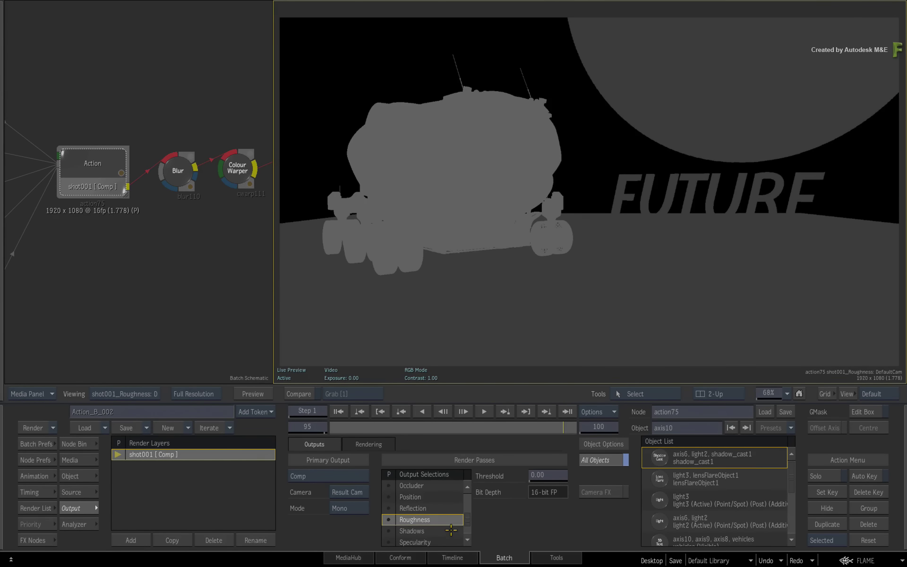
{"action": "left_click", "coordinate": [445, 530]}
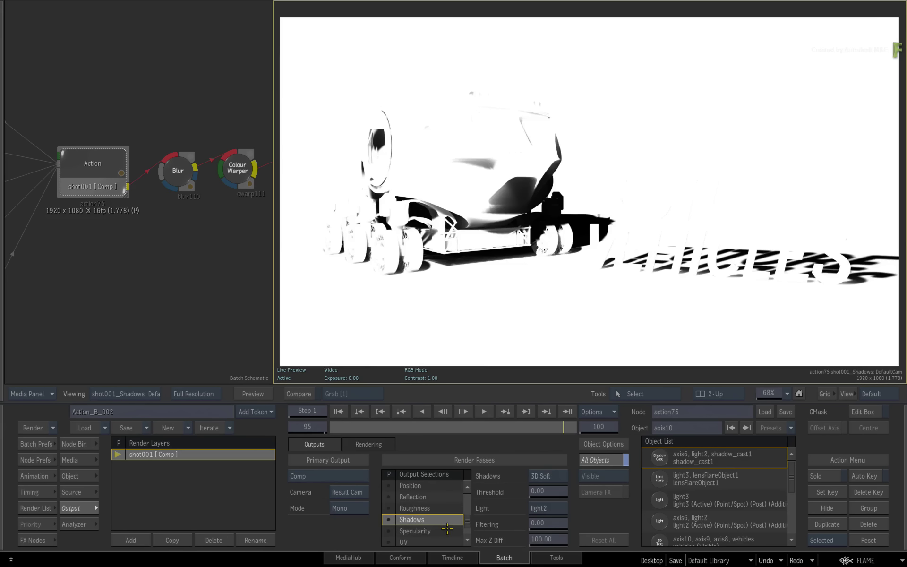
{"action": "left_click", "coordinate": [446, 530]}
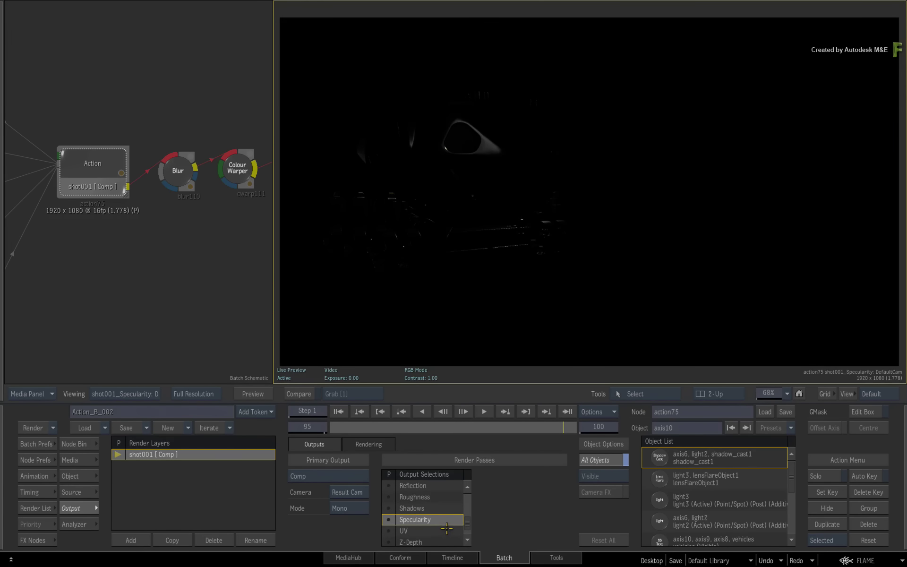
{"action": "left_click", "coordinate": [445, 530]}
{"action": "left_click_drag", "start_coordinate": [552, 430], "coordinate": [577, 427]}
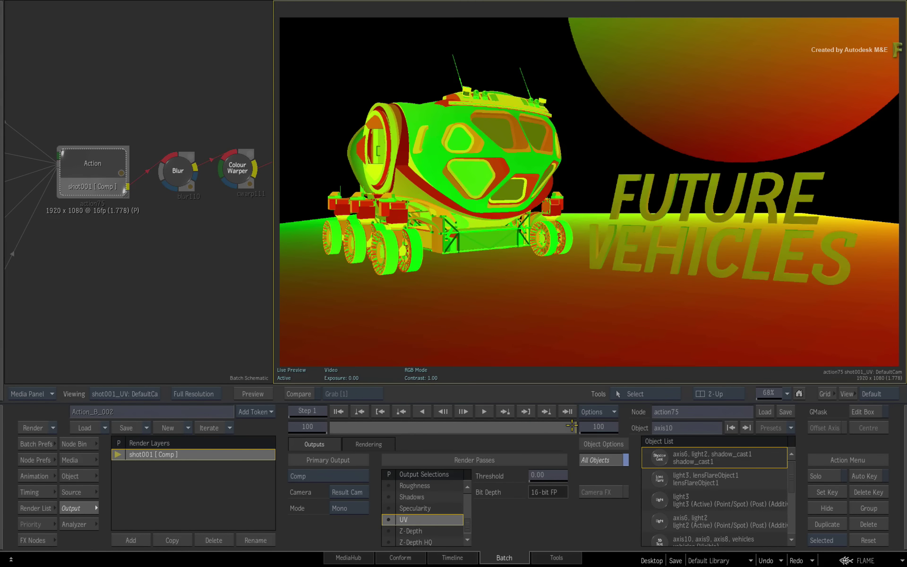
{"action": "left_click", "coordinate": [440, 530]}
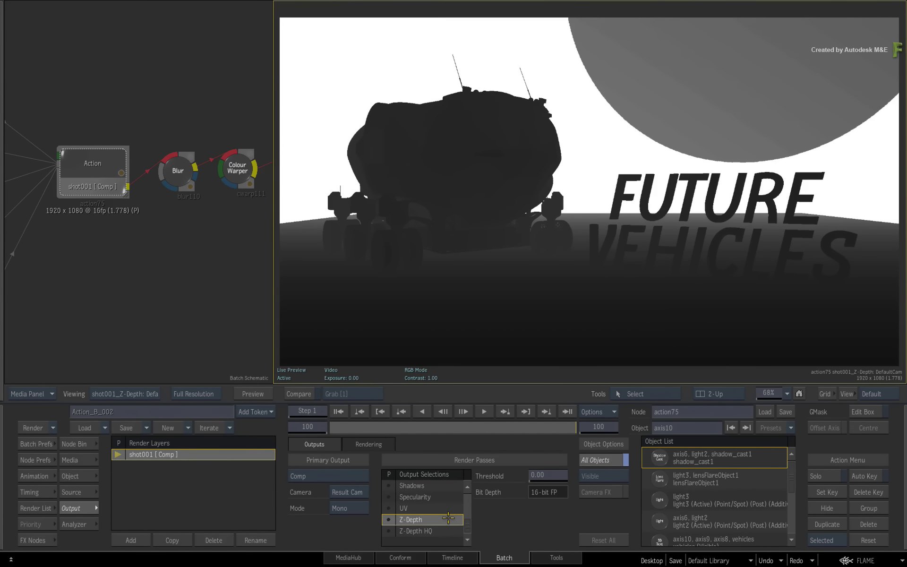
{"action": "left_click", "coordinate": [449, 531]}
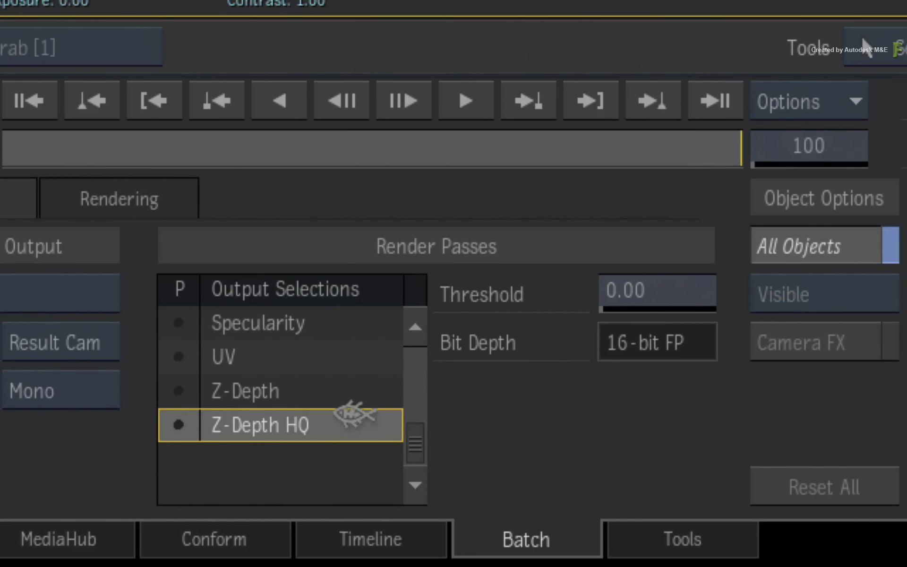
{"action": "mouse_move", "coordinate": [688, 156]}
{"action": "left_mouse_down"}
{"action": "mouse_move", "coordinate": [148, 171]}
{"action": "mouse_move", "coordinate": [551, 166]}
{"action": "mouse_move", "coordinate": [318, 156]}
{"action": "mouse_move", "coordinate": [166, 179]}
{"action": "mouse_move", "coordinate": [745, 176]}
{"action": "left_mouse_up"}
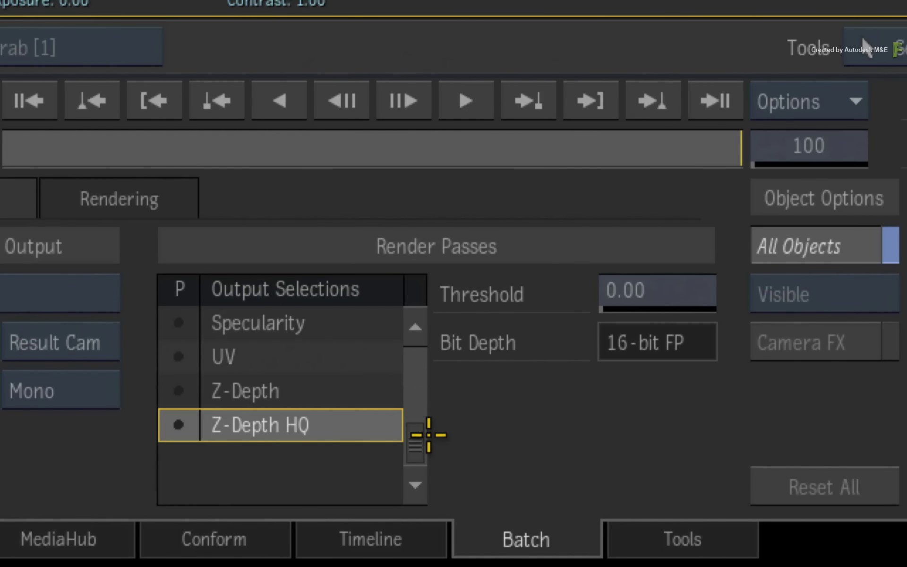
Return the viewer to the Comp (Primary) pass and enable Matte and 3D Motion as additional outputs of the Action node.
{"action": "left_click_drag", "start_coordinate": [416, 437], "coordinate": [417, 336]}
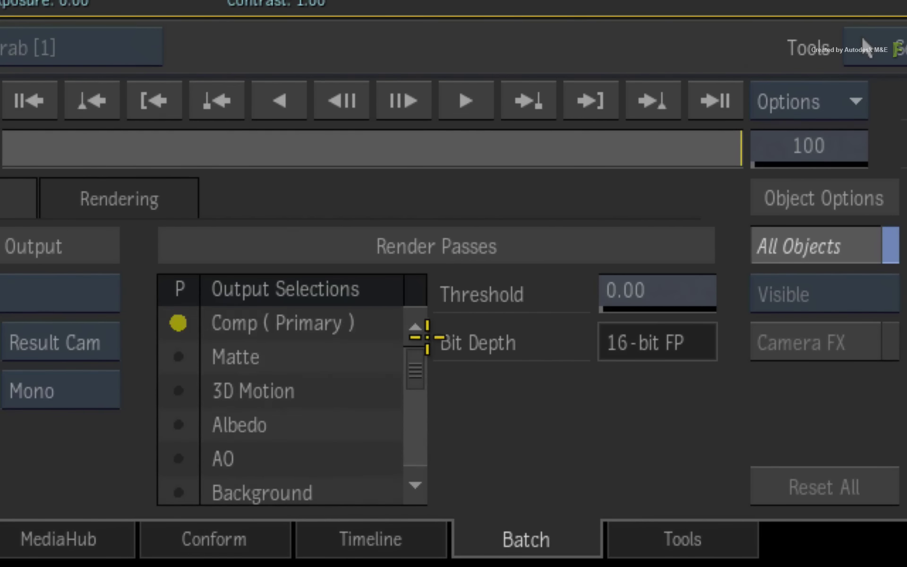
{"action": "left_click", "coordinate": [358, 325]}
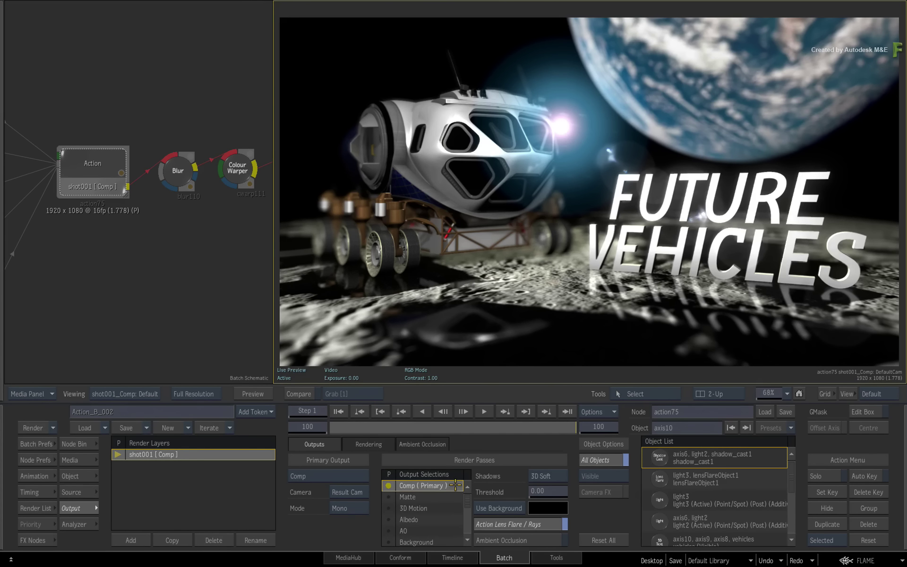
{"action": "left_click_drag", "start_coordinate": [572, 424], "coordinate": [589, 415]}
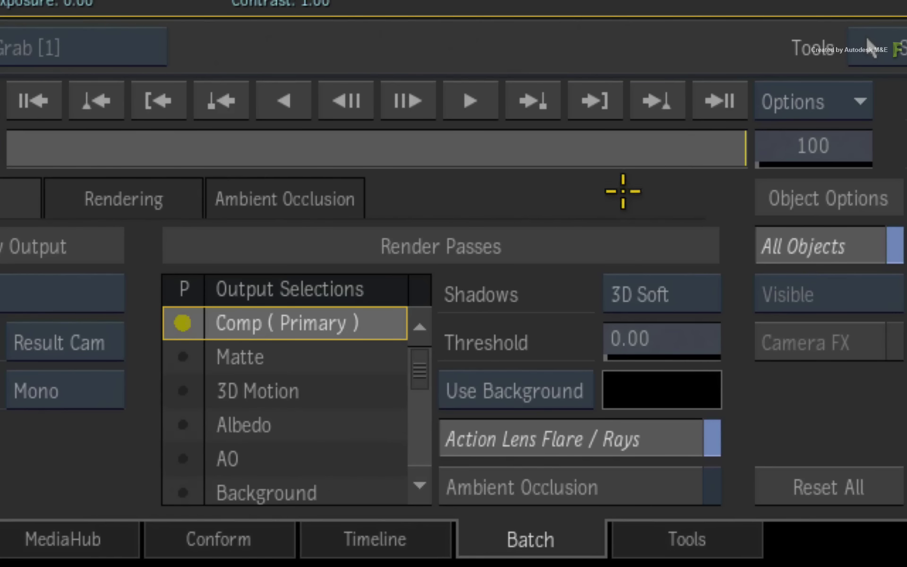
{"action": "left_click", "coordinate": [184, 359]}
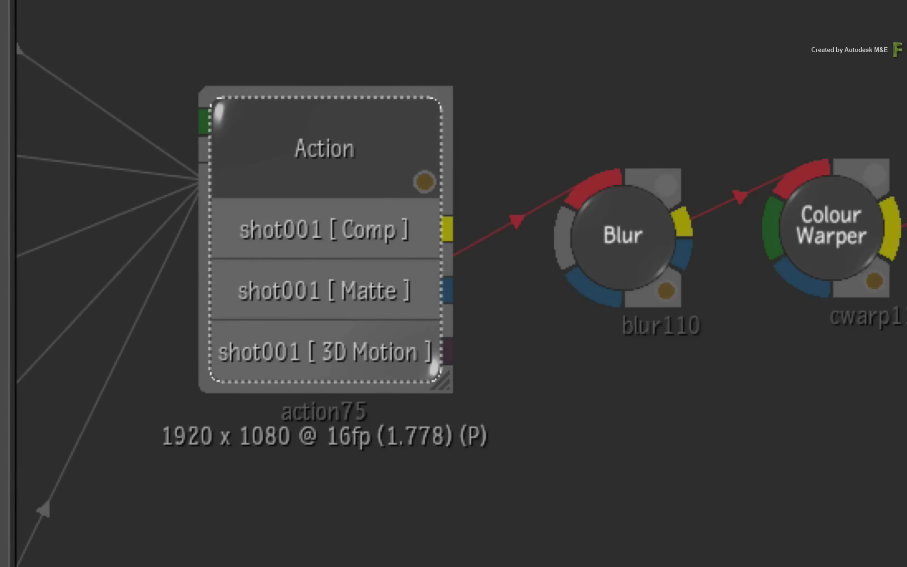